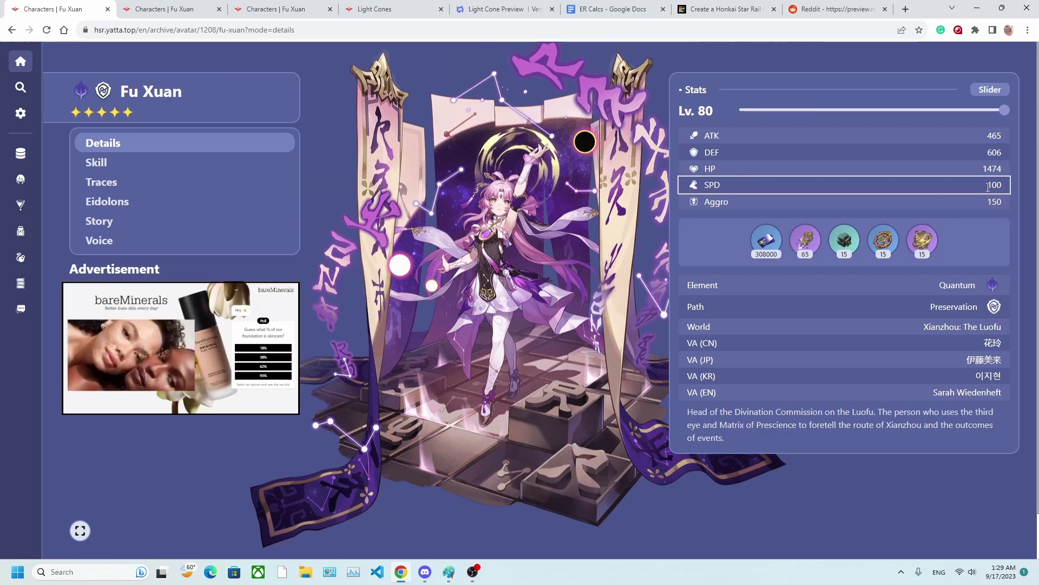
# Switch to the second Fu Xuan tab, which shows her Basic ATK, Skill, Ultimate and Talent
pyautogui.hotkey('ctrl', 'Tab')
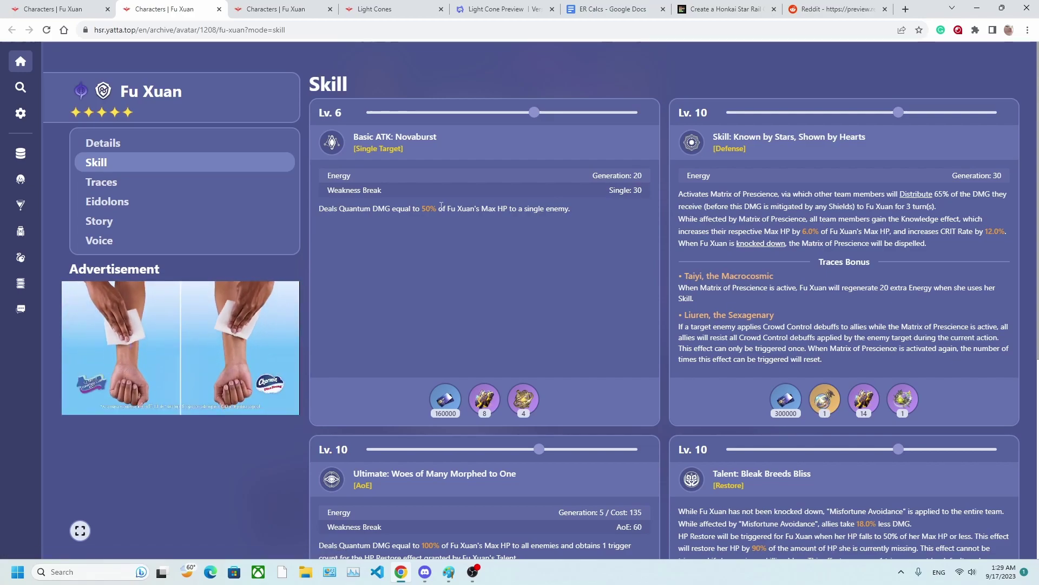
pyautogui.scroll(-1, 650, 209)
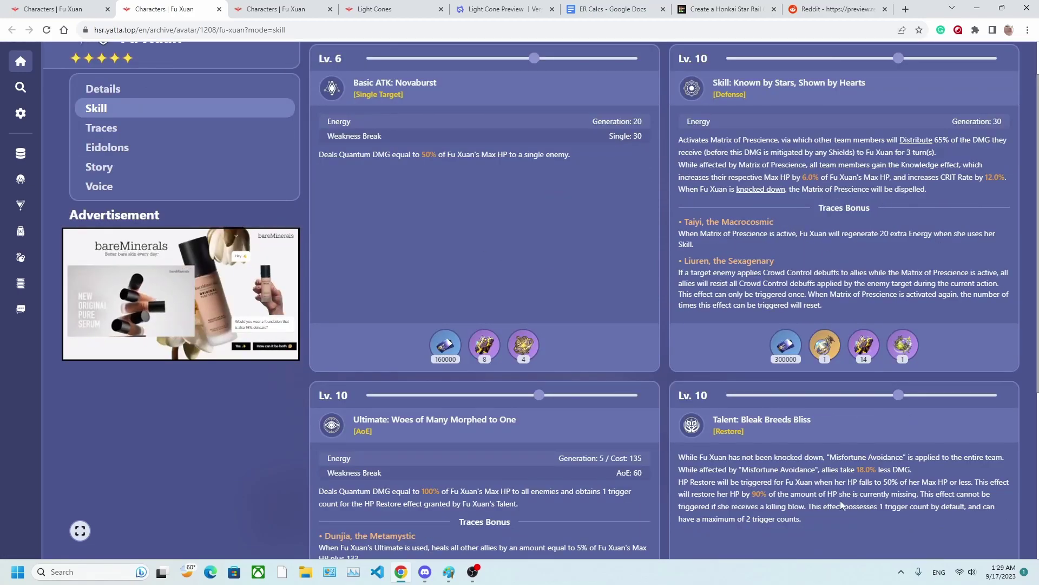
pyautogui.scroll(1, 839, 239)
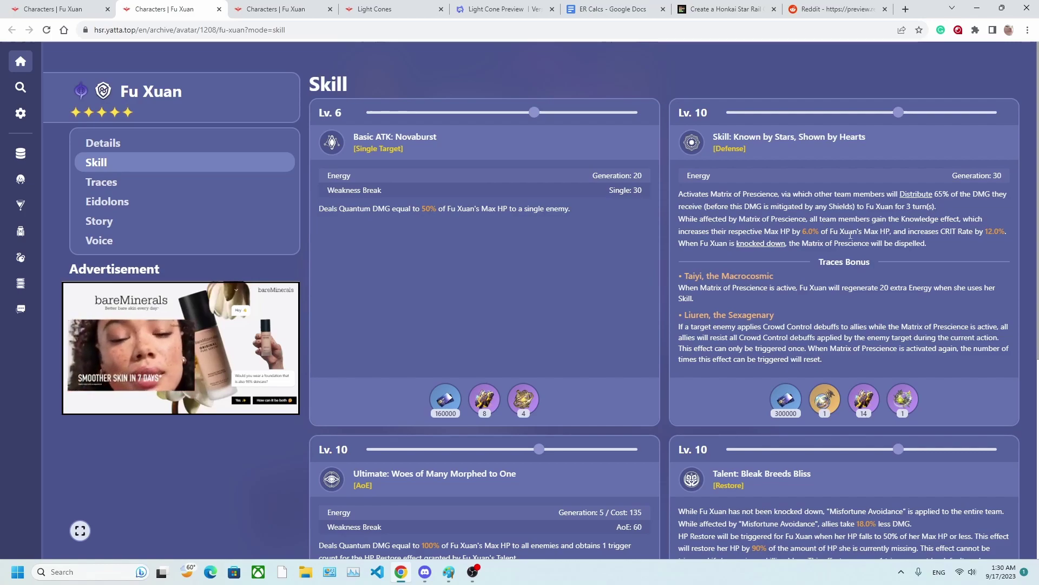
pyautogui.moveTo(763, 220); pyautogui.dragTo(988, 232)
pyautogui.click(954, 243)
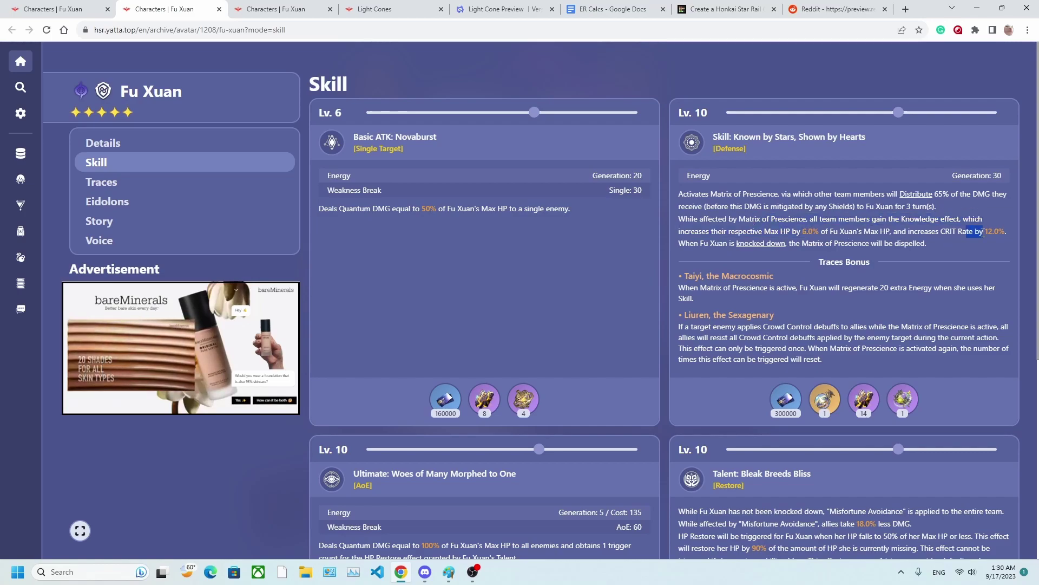
pyautogui.moveTo(711, 328); pyautogui.dragTo(846, 338)
pyautogui.click(846, 337)
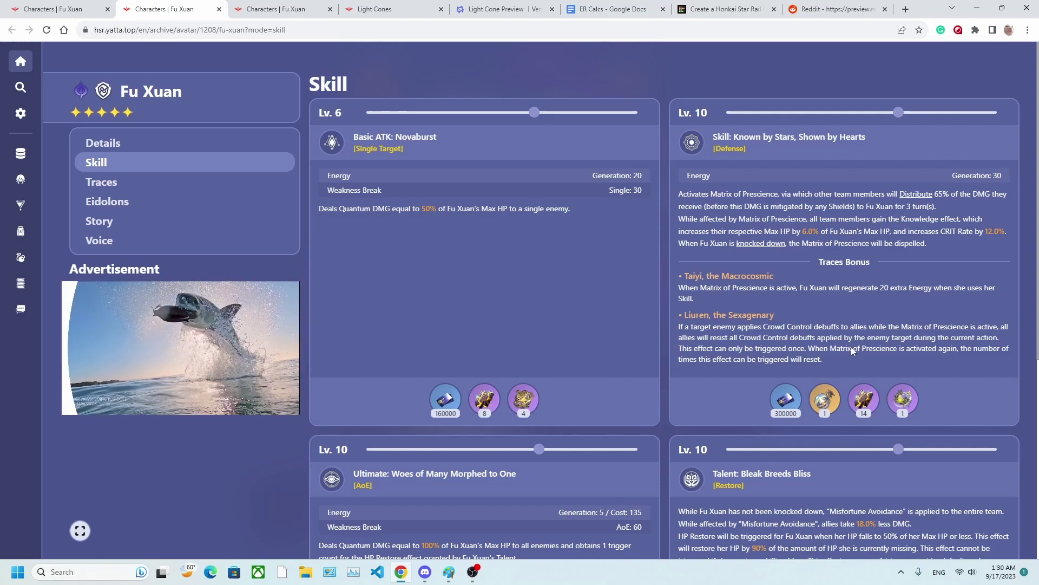
pyautogui.scroll(-1, 904, 464)
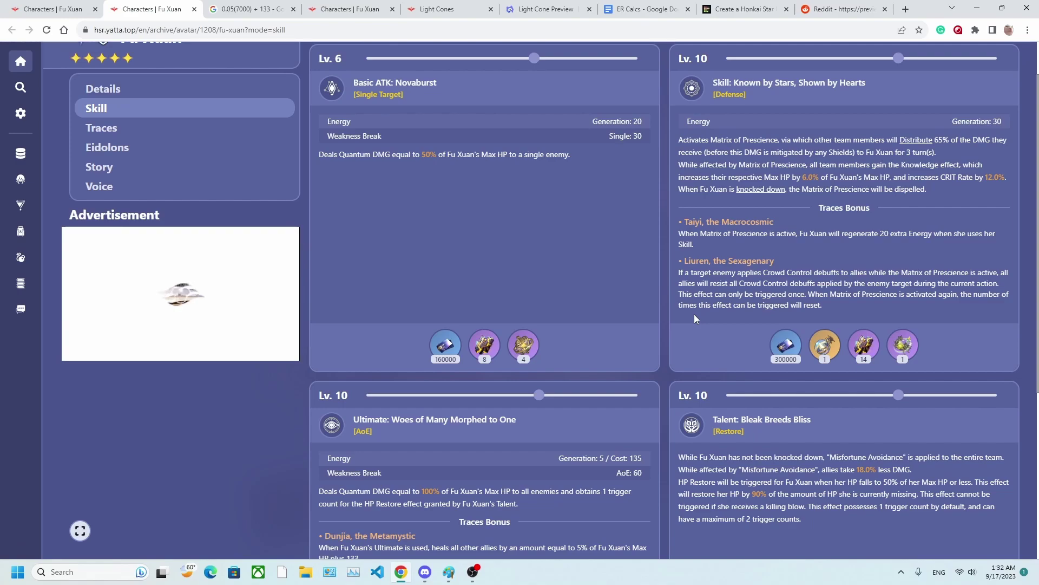
pyautogui.scroll(-2, 739, 390)
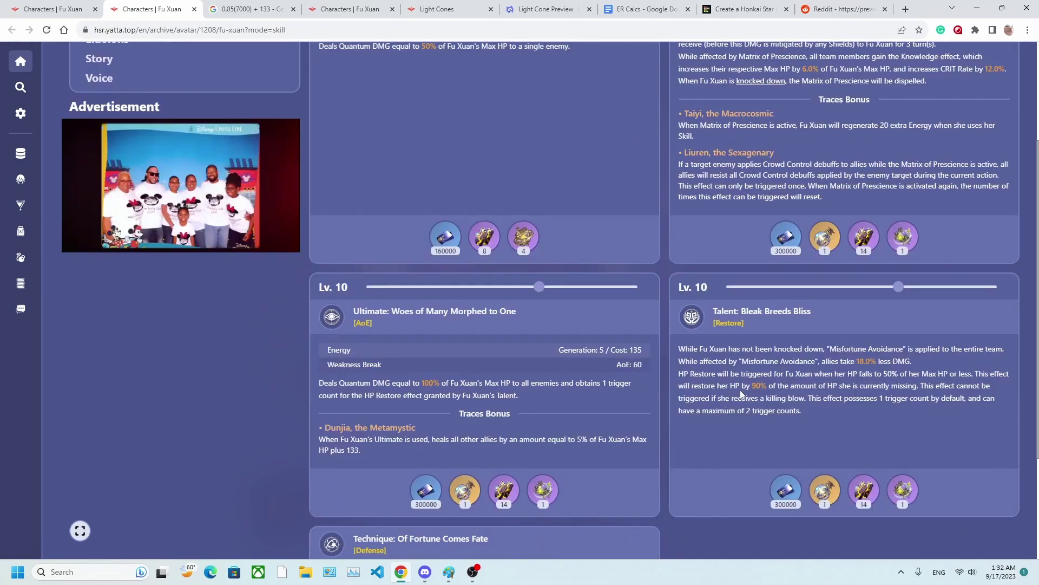
pyautogui.moveTo(817, 415); pyautogui.dragTo(680, 372)
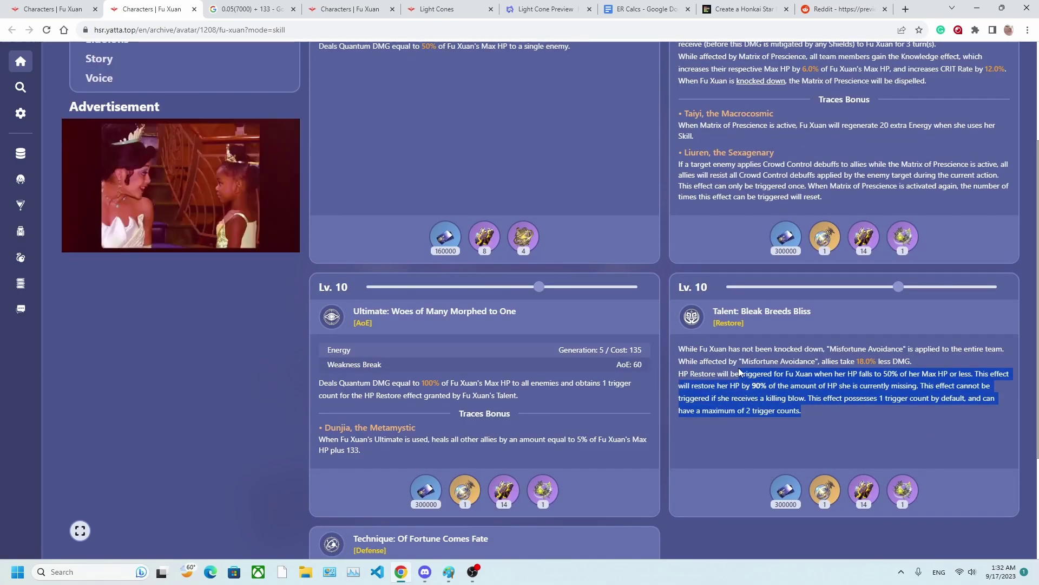
pyautogui.click(739, 371)
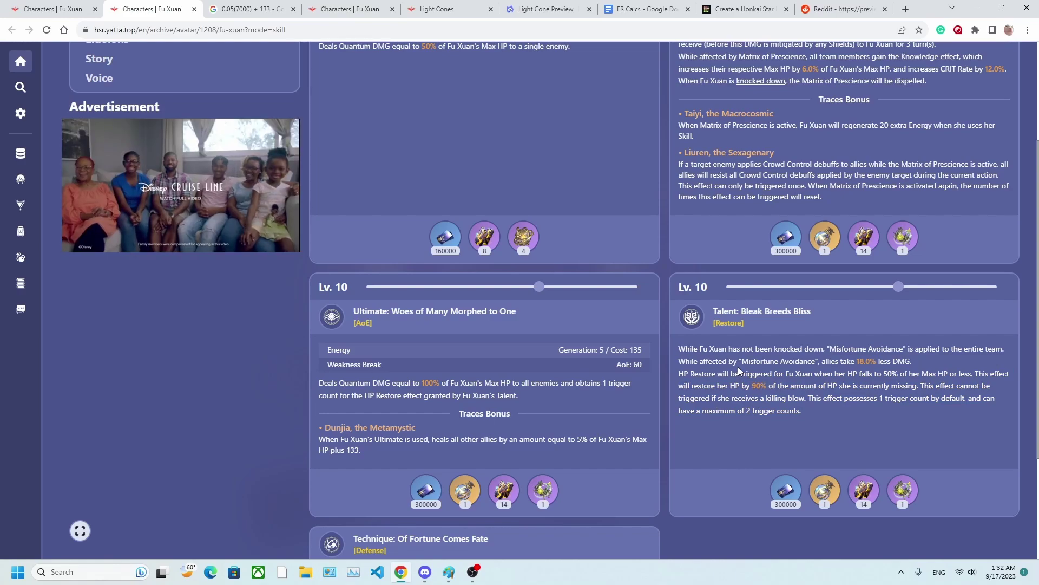
pyautogui.moveTo(799, 398); pyautogui.dragTo(943, 398)
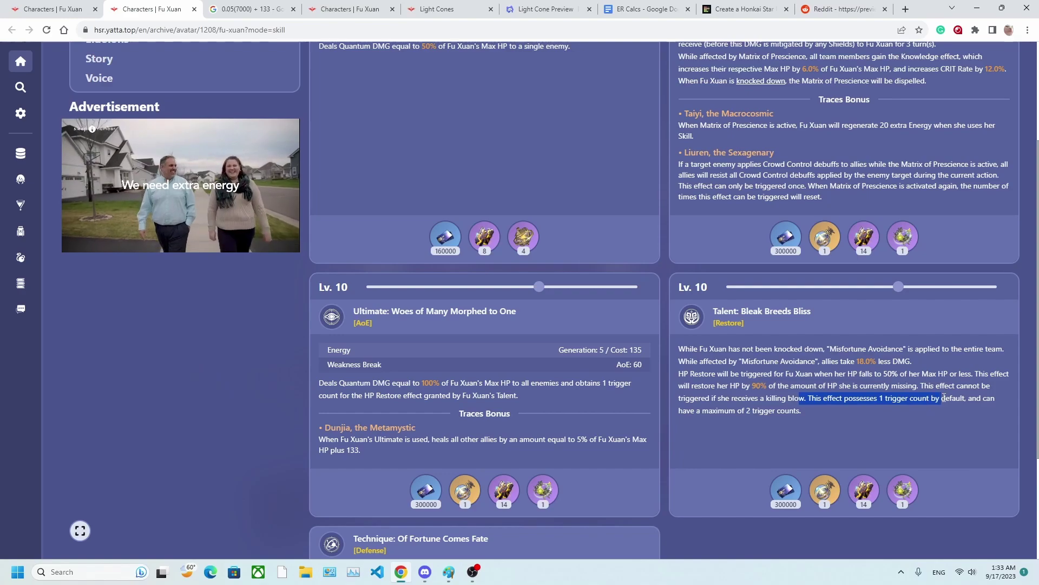
pyautogui.click(735, 411)
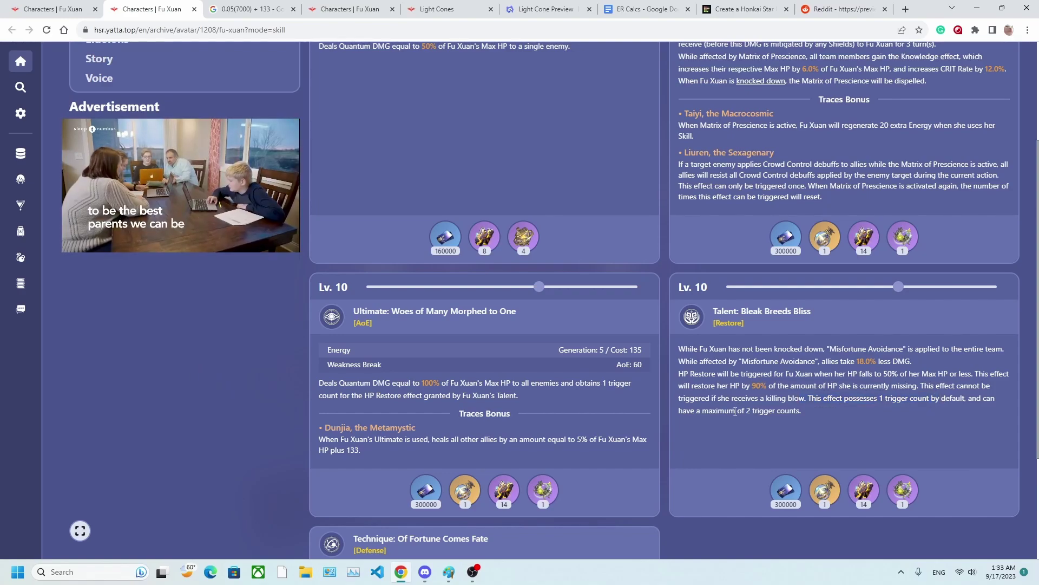
pyautogui.moveTo(735, 412); pyautogui.dragTo(824, 415)
pyautogui.click(824, 414)
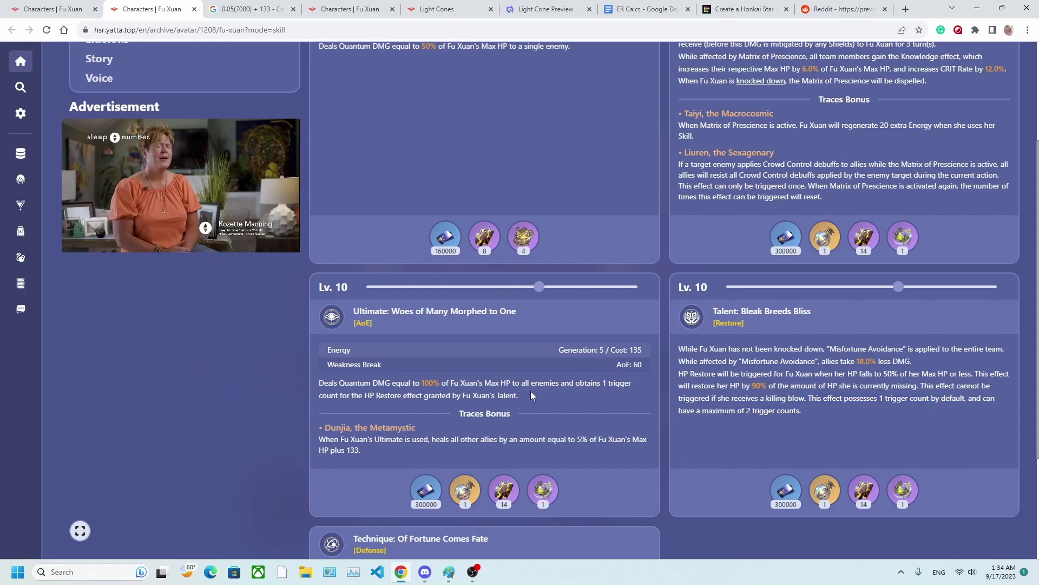
pyautogui.moveTo(464, 383); pyautogui.dragTo(499, 383)
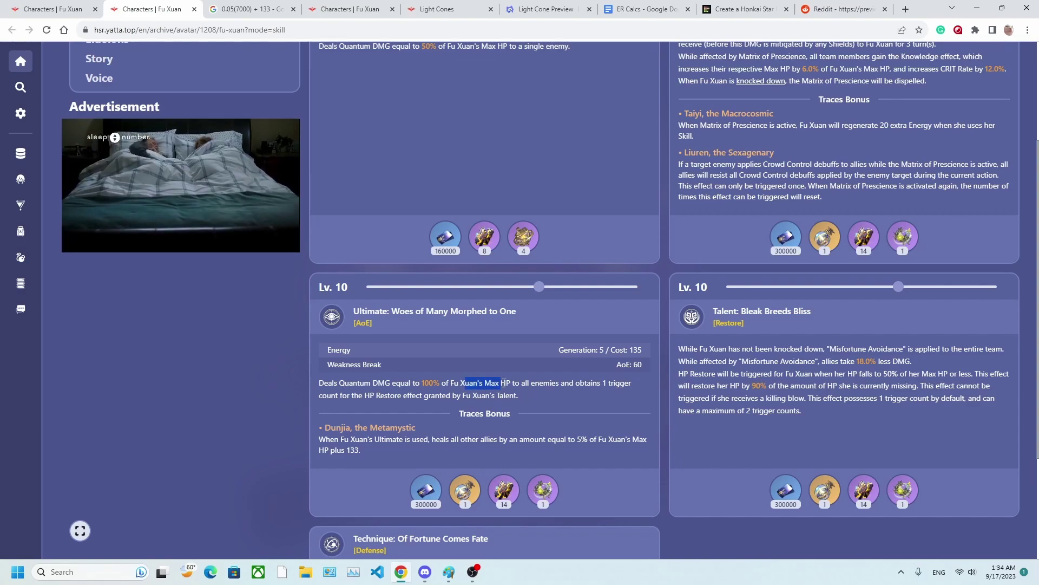
pyautogui.click(513, 383)
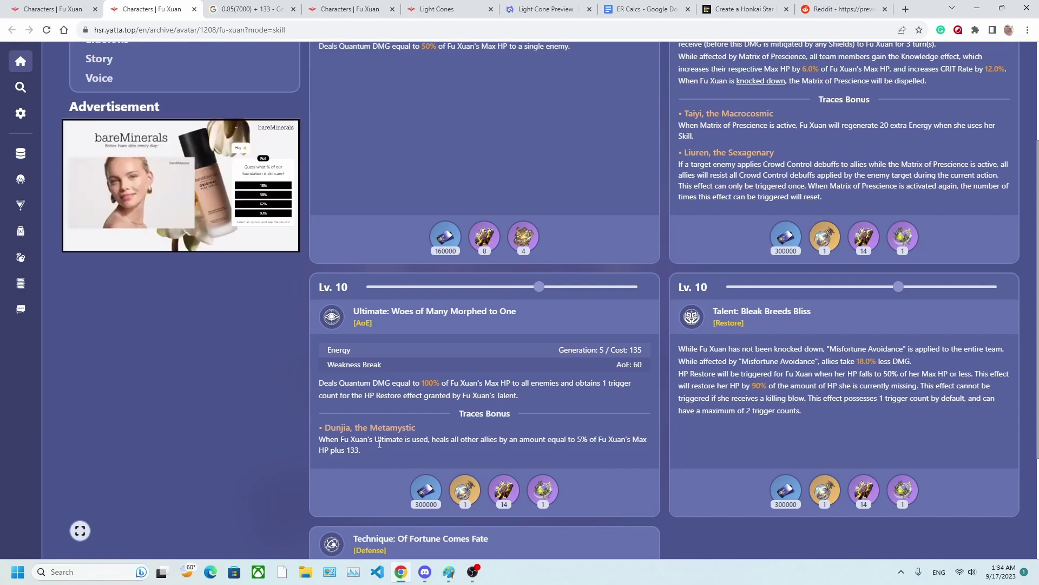
pyautogui.moveTo(379, 450); pyautogui.dragTo(317, 445)
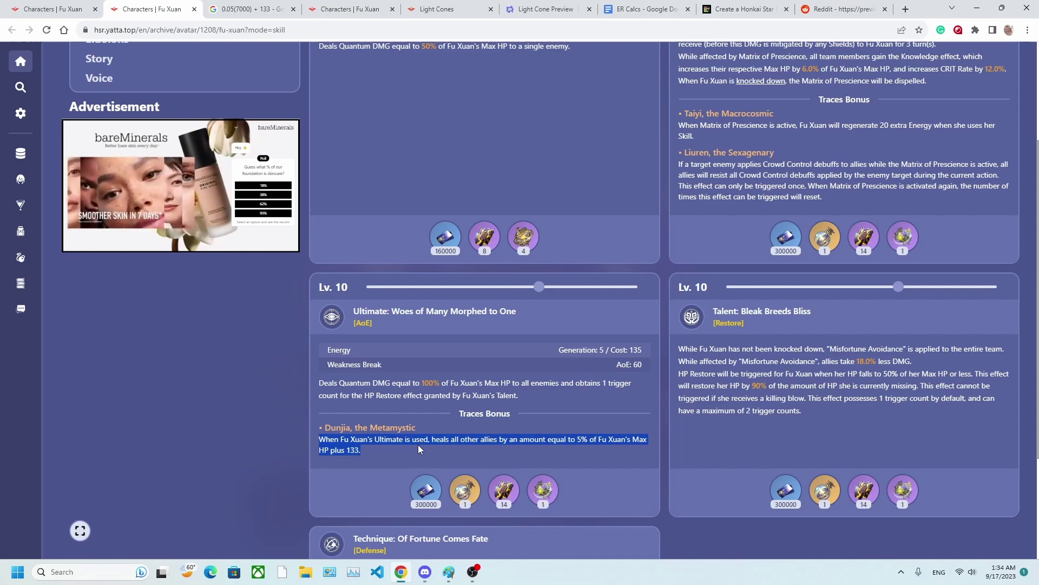
pyautogui.hotkey('ctrl', 'Tab')
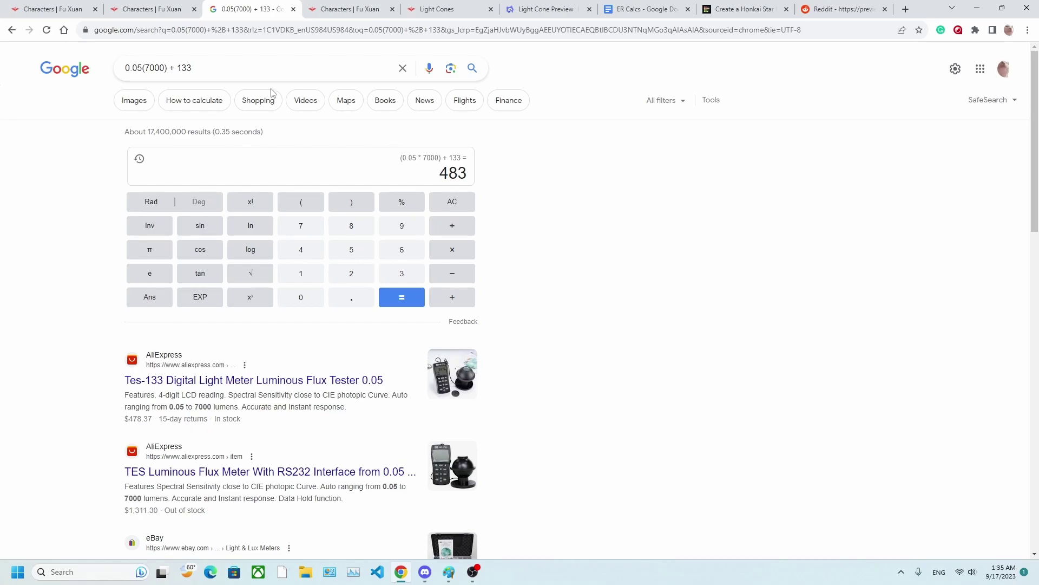
pyautogui.hotkey('ctrl', 'shift', 'Tab')
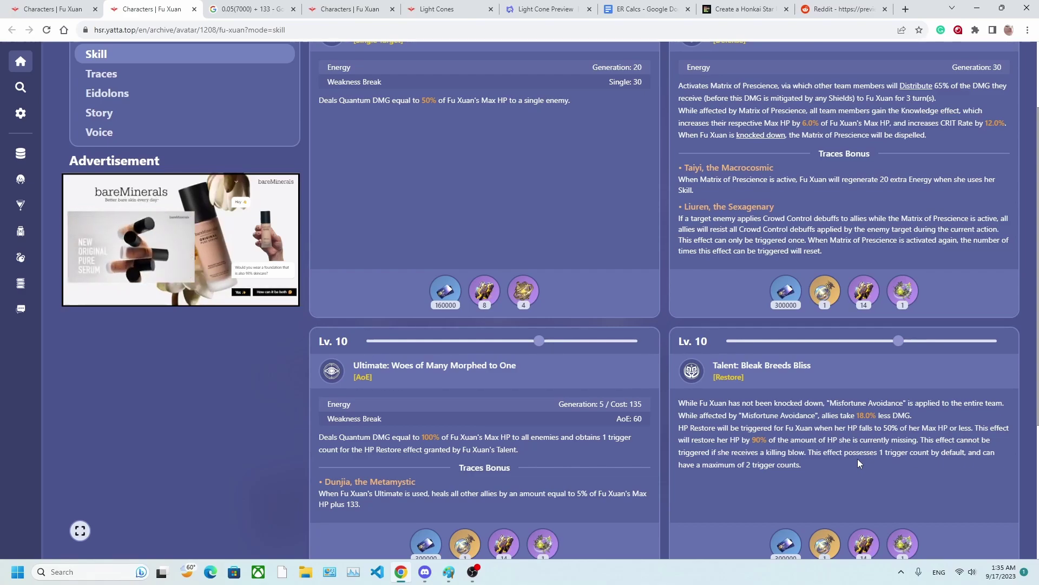
pyautogui.scroll(-1, 834, 460)
pyautogui.moveTo(808, 452); pyautogui.dragTo(679, 361)
pyautogui.click(745, 372)
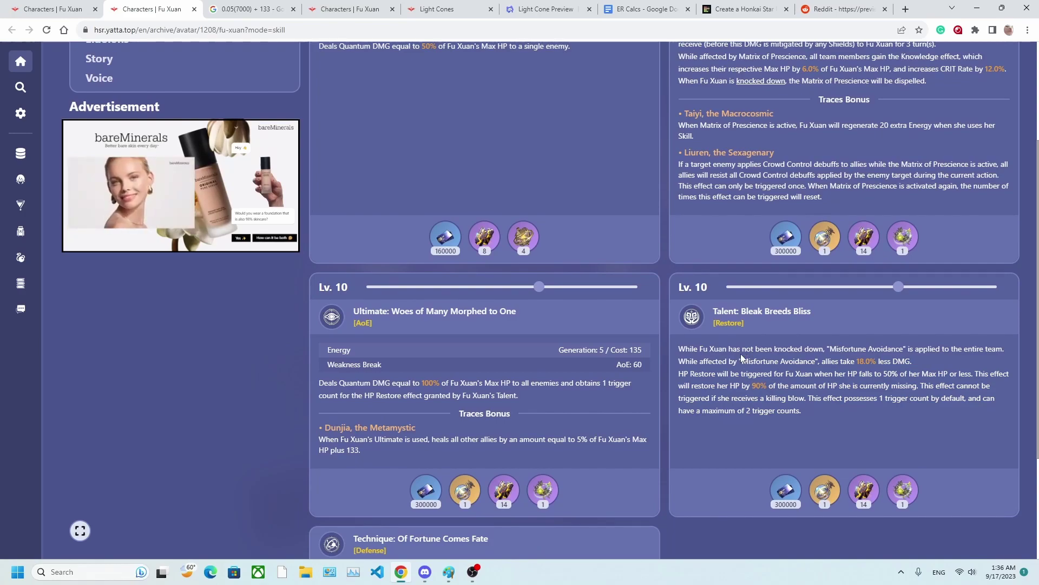
pyautogui.moveTo(538, 398); pyautogui.dragTo(474, 383)
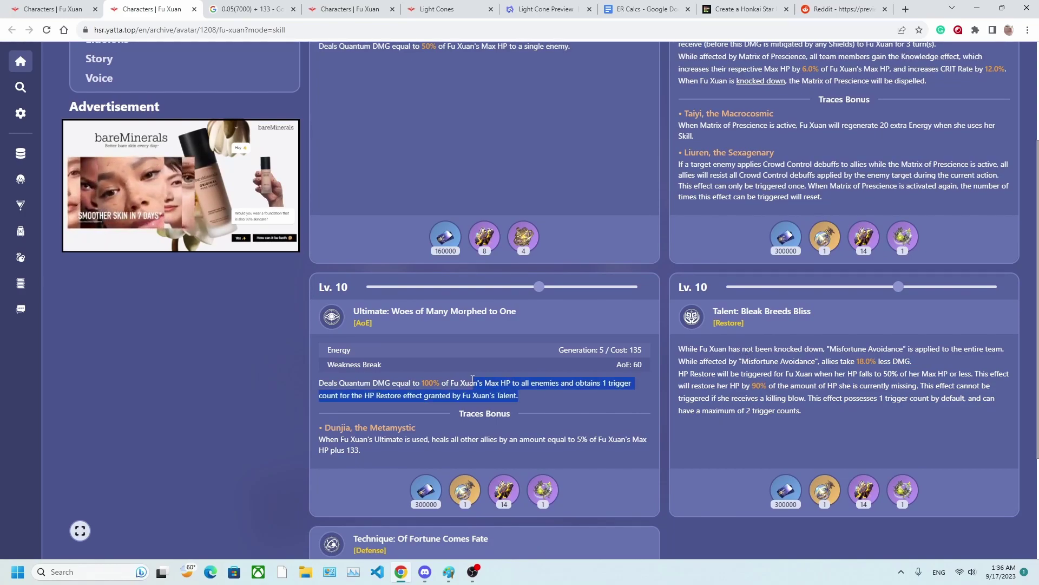
pyautogui.click(442, 491)
pyautogui.scroll(-2, 443, 490)
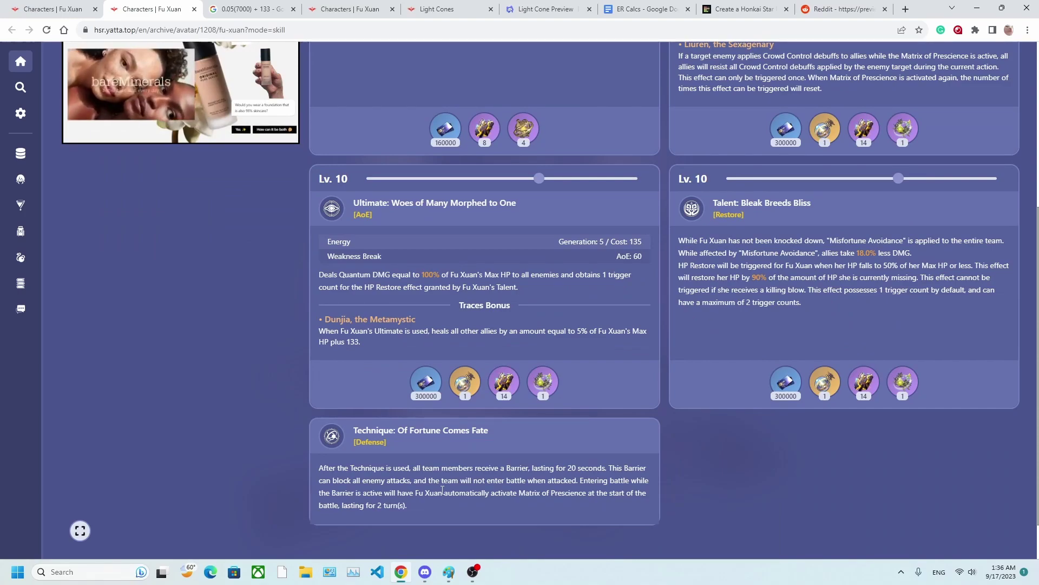
pyautogui.scroll(4, 734, 286)
pyautogui.moveTo(698, 174); pyautogui.dragTo(989, 177)
pyautogui.click(779, 170)
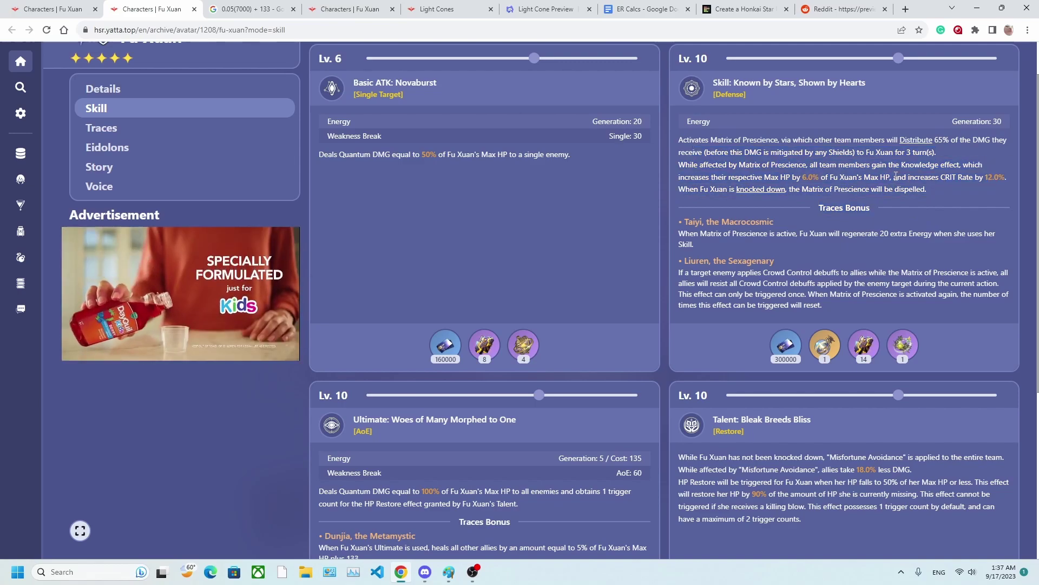
pyautogui.scroll(-2, 851, 359)
pyautogui.moveTo(851, 359); pyautogui.dragTo(826, 348)
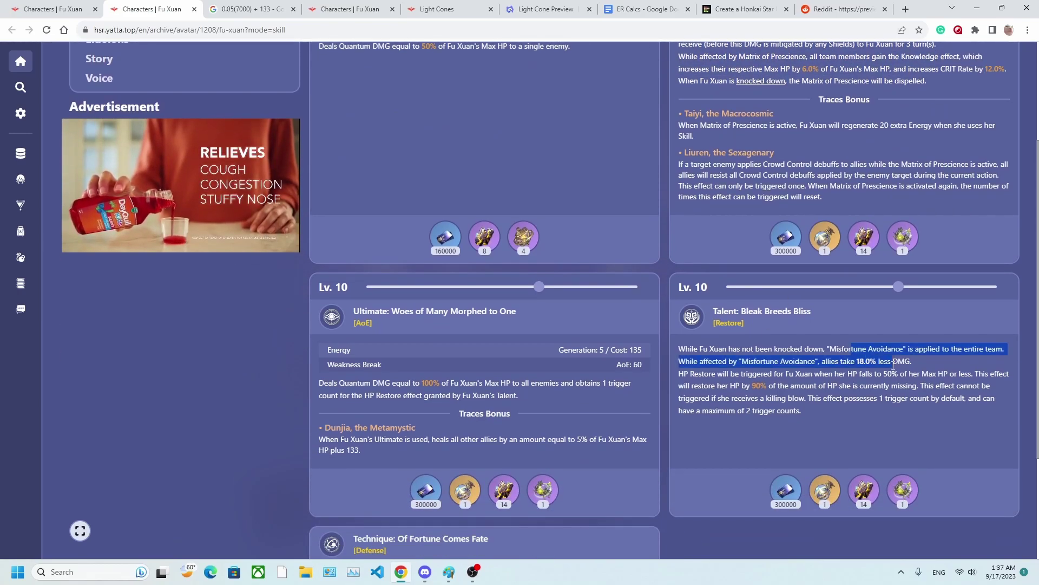
pyautogui.click(752, 385)
pyautogui.moveTo(752, 385); pyautogui.dragTo(808, 400)
pyautogui.click(810, 402)
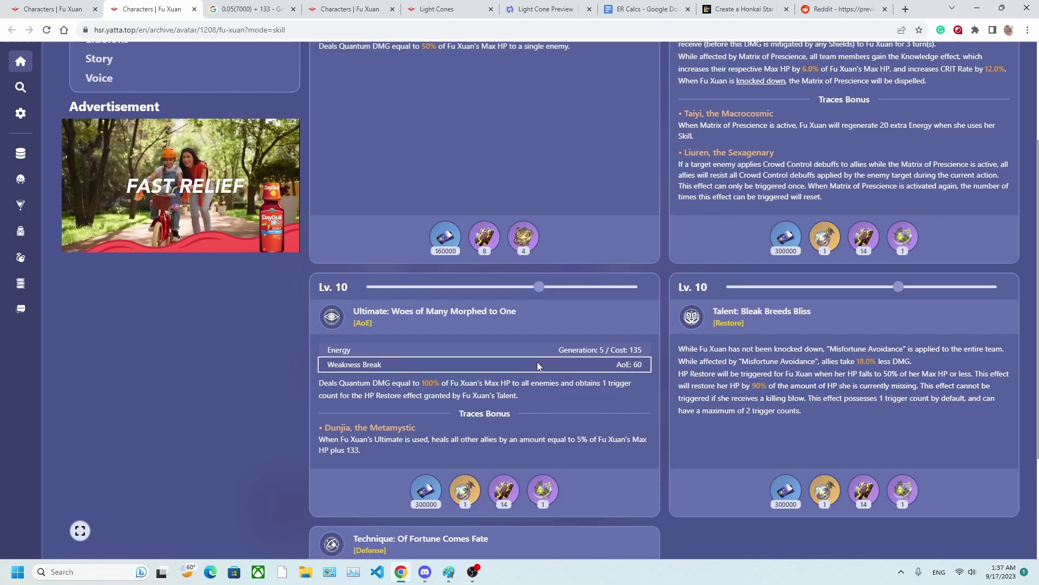
pyautogui.scroll(2, 467, 186)
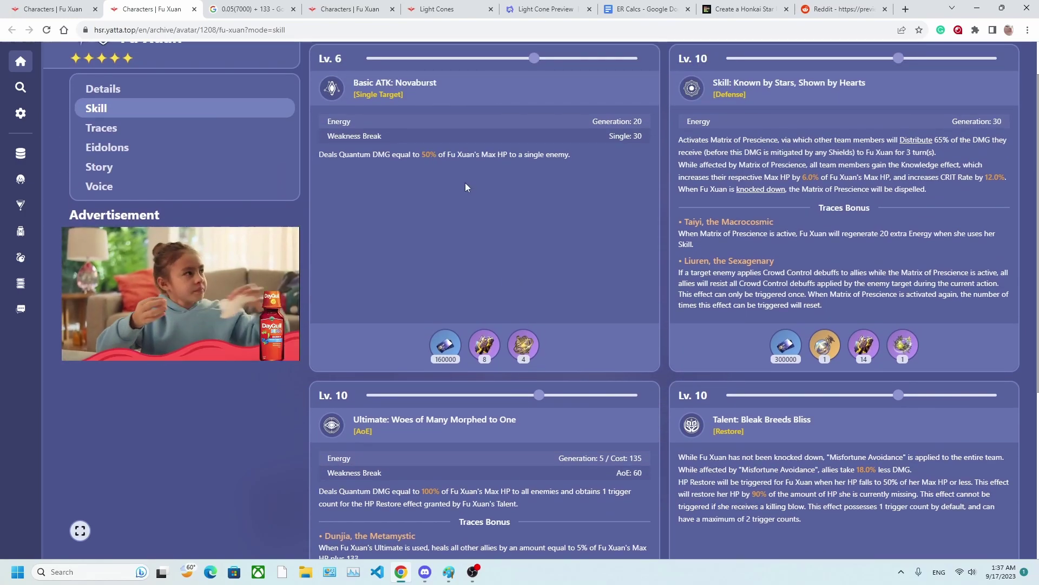
# Open Fu Xuan's Eidolons and highlight Dominus Pacis's 30% CRIT DMG bonus, then Optimus Felix
pyautogui.hotkey('ctrl', 'Tab')
pyautogui.hotkey('ctrl', 'Tab')
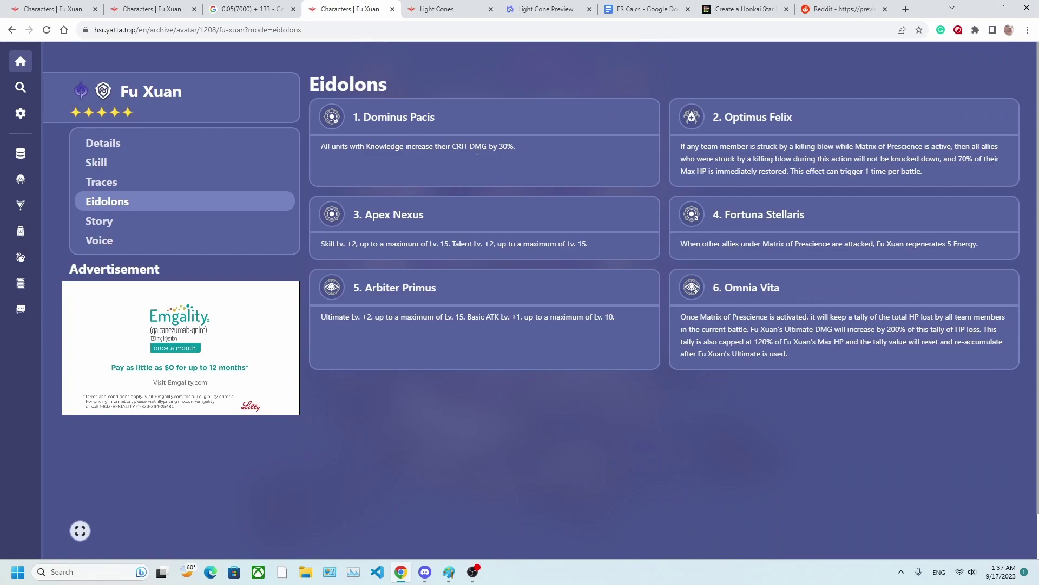
pyautogui.moveTo(439, 146); pyautogui.dragTo(531, 152)
pyautogui.click(531, 150)
pyautogui.moveTo(452, 146); pyautogui.dragTo(521, 150)
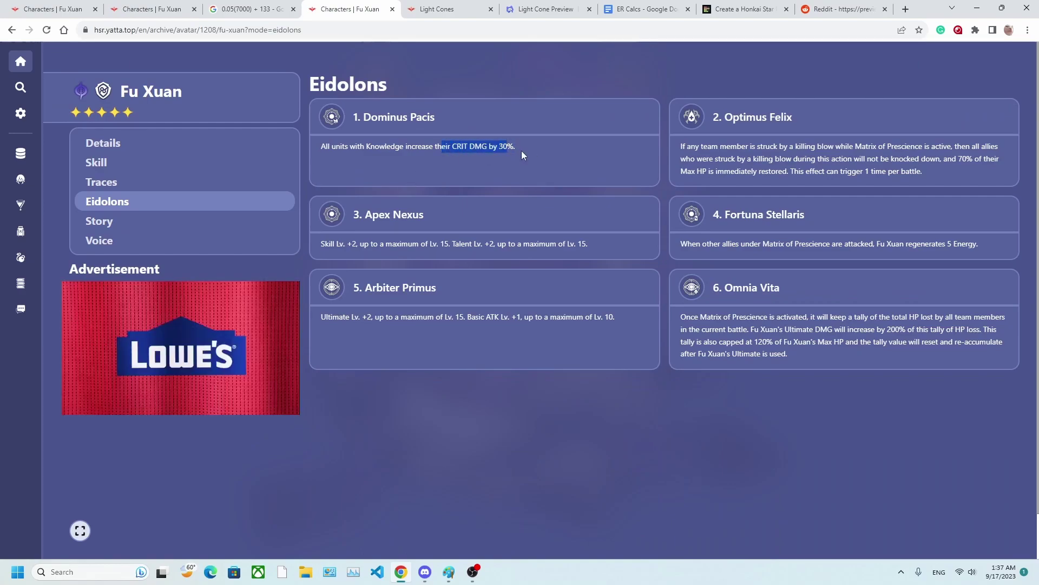
pyautogui.click(522, 148)
pyautogui.moveTo(681, 146); pyautogui.dragTo(934, 169)
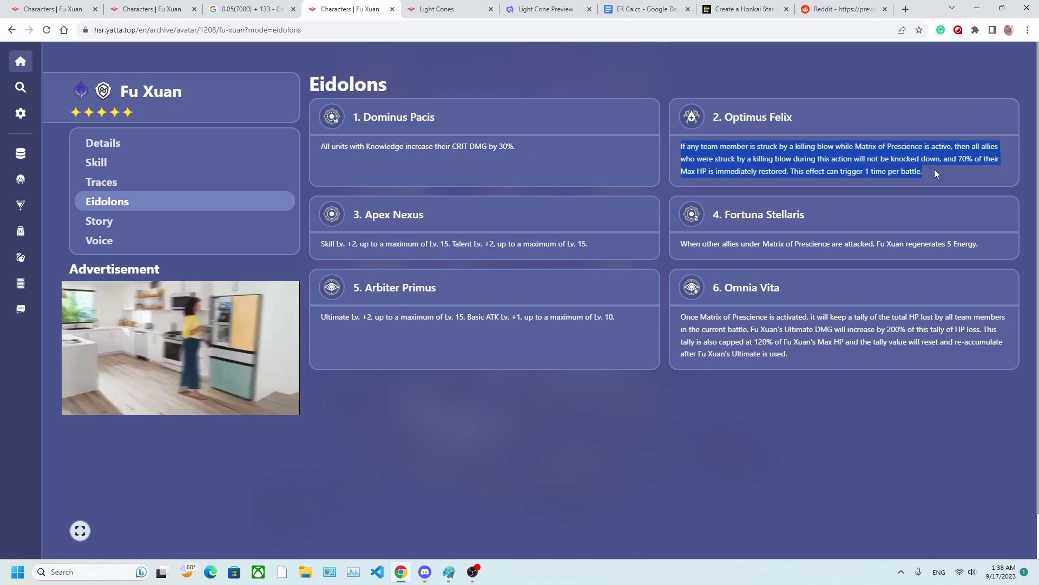
pyautogui.click(935, 169)
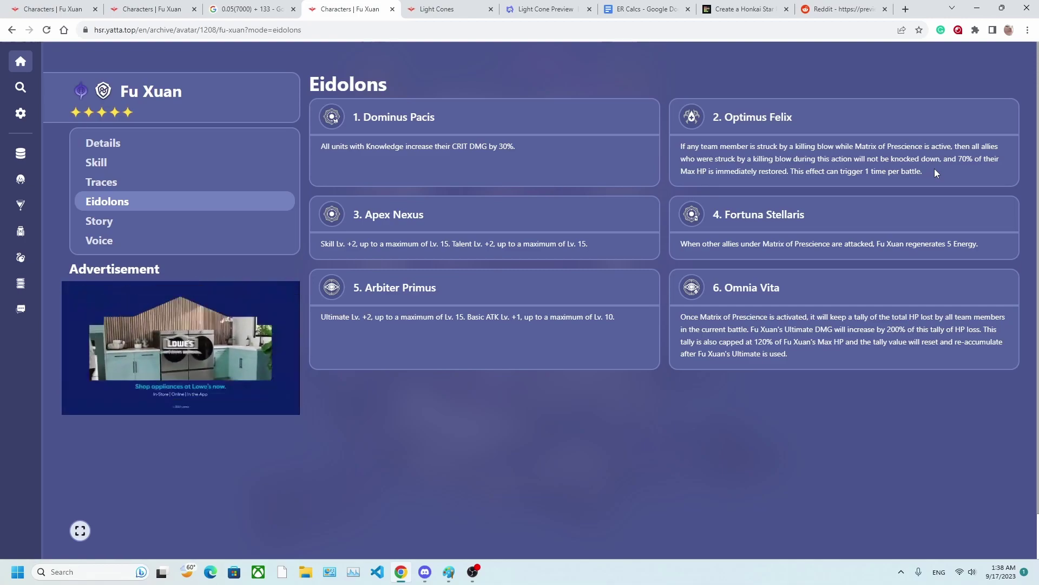
# Highlight the Apex Nexus, Fortuna Stellaris, Arbiter Primus level boosts and Omnia Vita descriptions in turn
pyautogui.moveTo(321, 243); pyautogui.dragTo(584, 247)
pyautogui.click(585, 246)
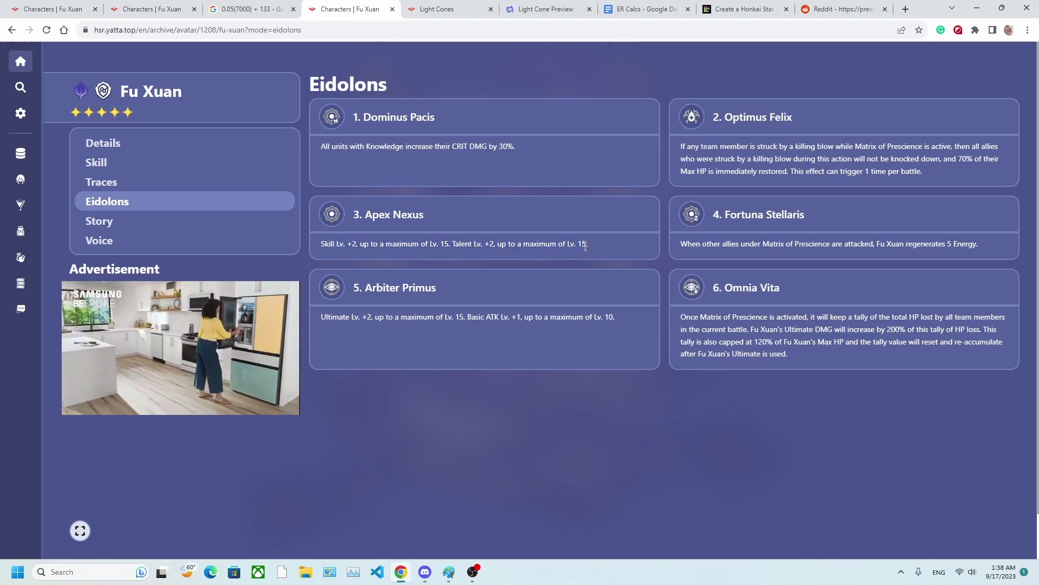
pyautogui.moveTo(681, 244); pyautogui.dragTo(706, 245)
pyautogui.click(706, 245)
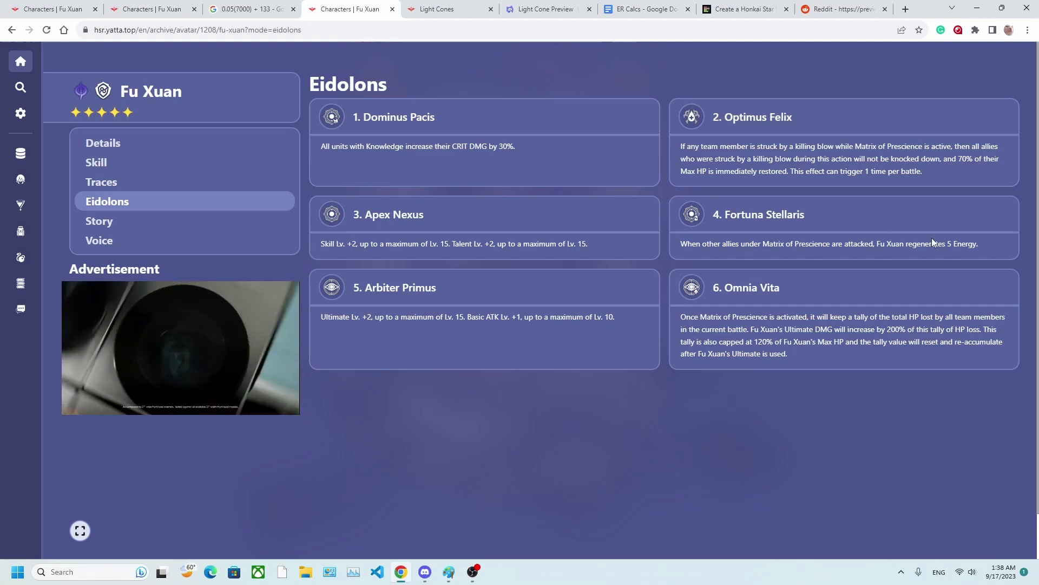
pyautogui.moveTo(615, 317); pyautogui.dragTo(362, 316)
pyautogui.click(365, 315)
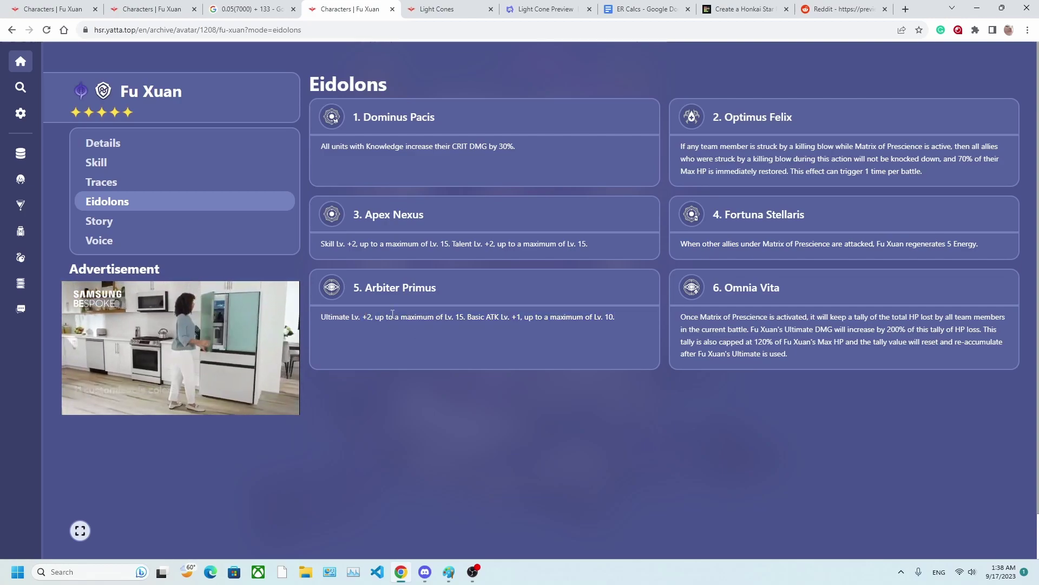
pyautogui.moveTo(681, 317); pyautogui.dragTo(894, 349)
pyautogui.click(894, 348)
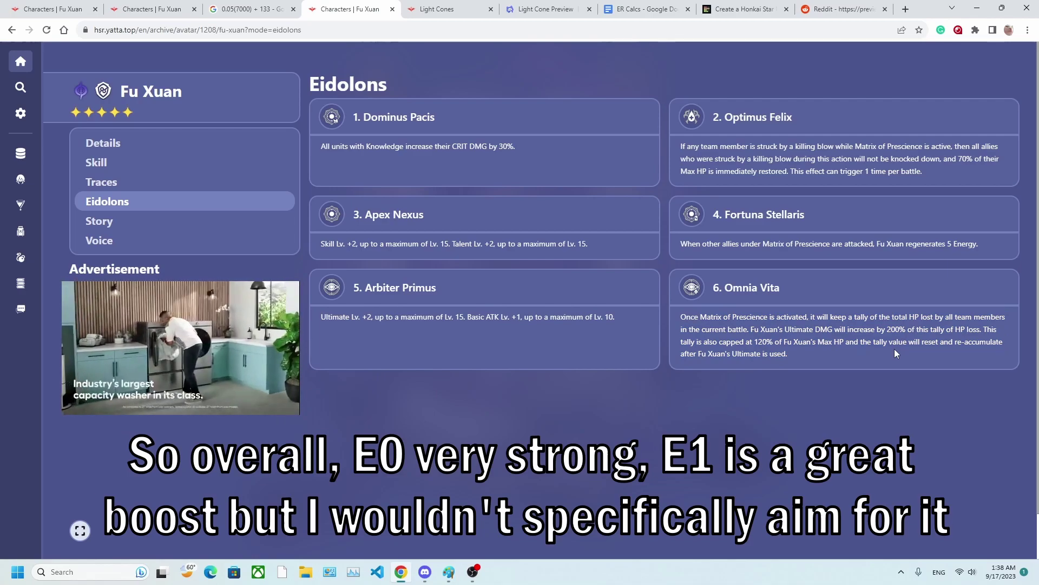
# Open She Already Shut Her Eyes from the Light Cones archive and highlight its wave-start healing effect
pyautogui.hotkey('ctrl', 'Tab')
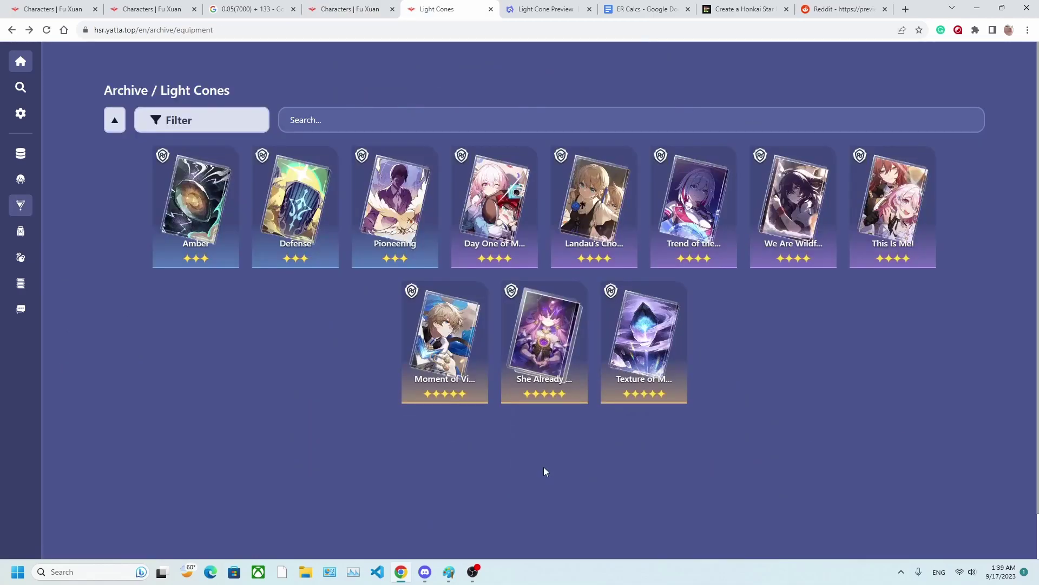
pyautogui.click(544, 346)
pyautogui.scroll(-2, 301, 371)
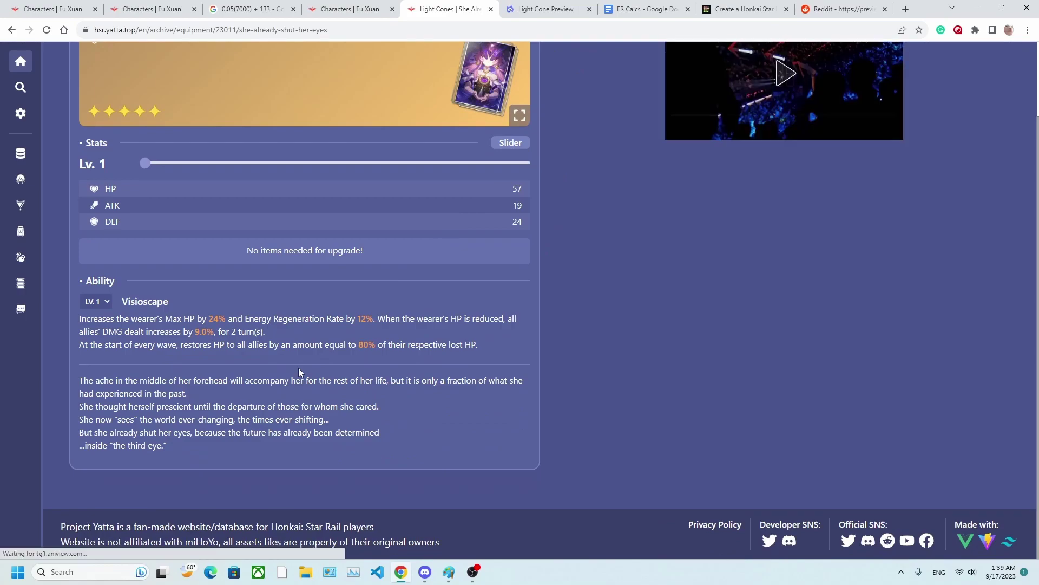
pyautogui.scroll(1, 300, 371)
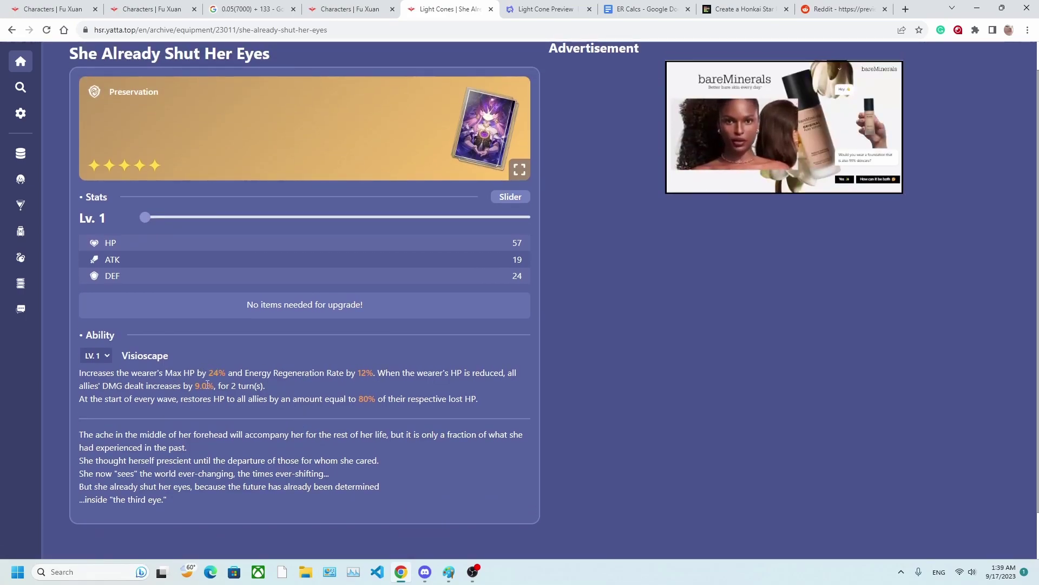
pyautogui.moveTo(150, 398); pyautogui.dragTo(355, 404)
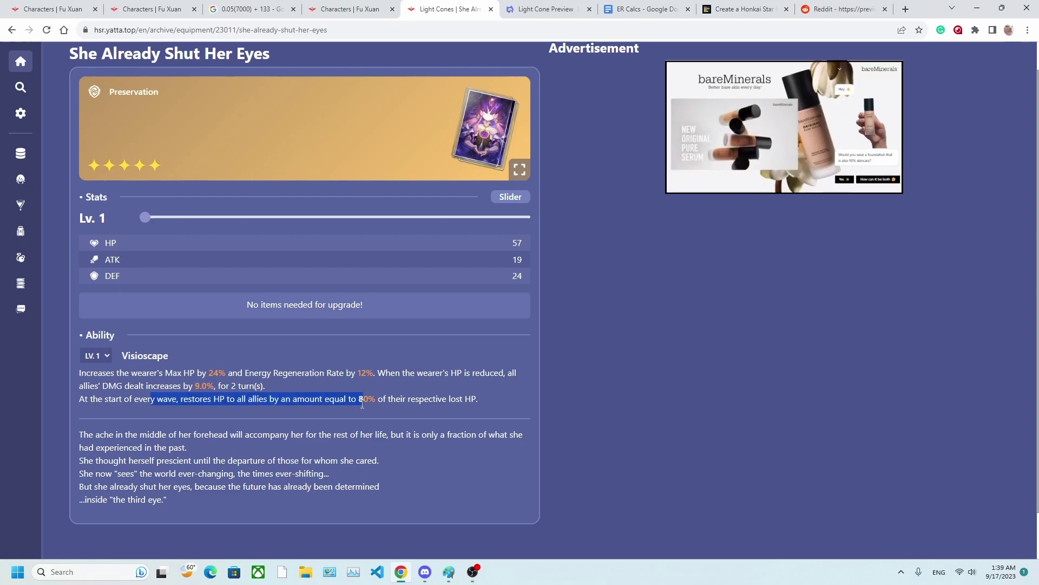
pyautogui.click(359, 404)
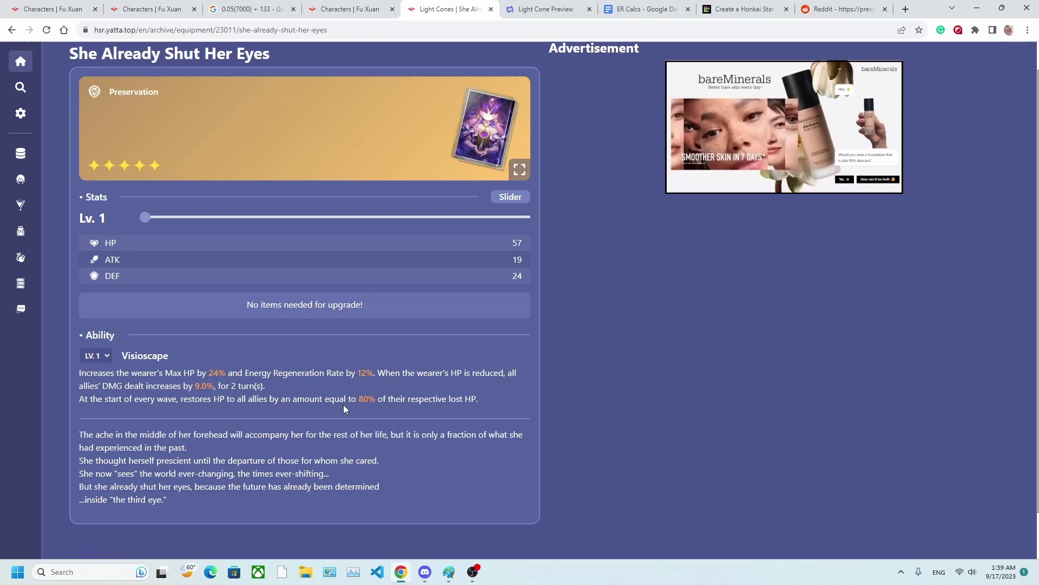
pyautogui.hotkey('alt', 'Left')
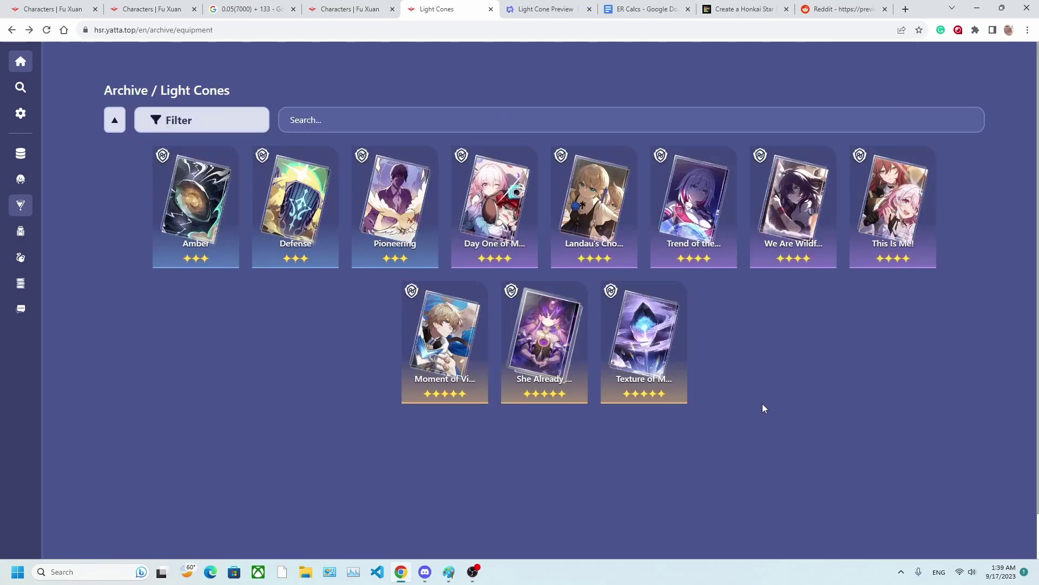
# Open Landau's Choice, set its ability to level 5, and highlight the 24% damage reduction
pyautogui.click(605, 219)
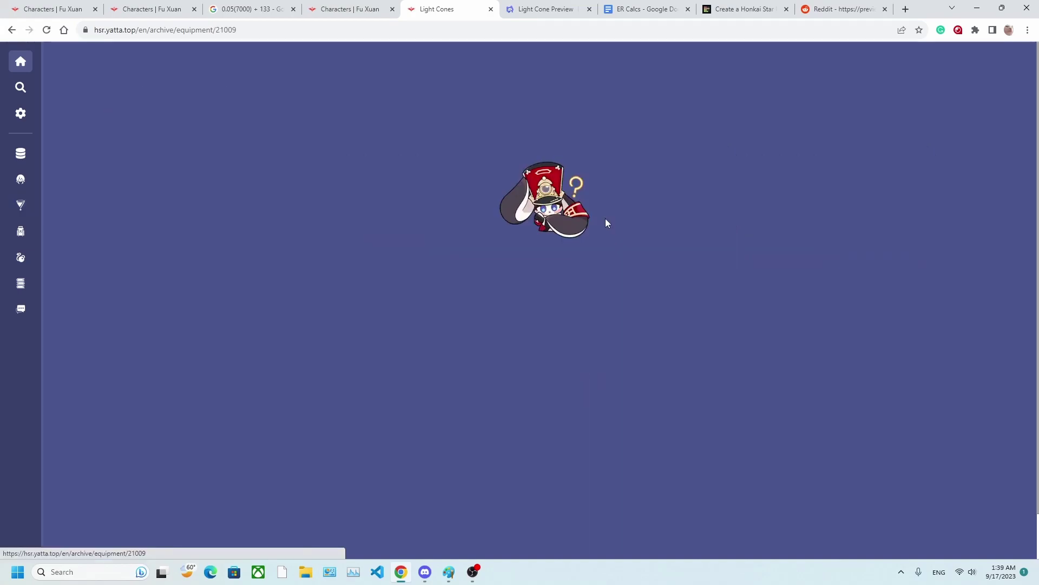
pyautogui.scroll(-1, 101, 398)
pyautogui.click(96, 336)
pyautogui.click(101, 398)
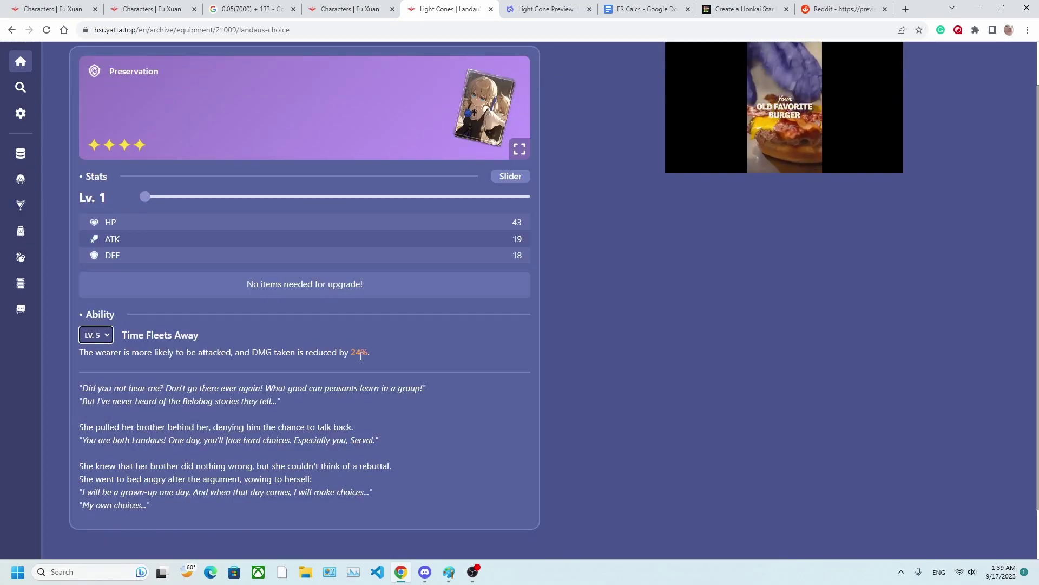
pyautogui.moveTo(370, 353); pyautogui.dragTo(252, 353)
pyautogui.click(394, 400)
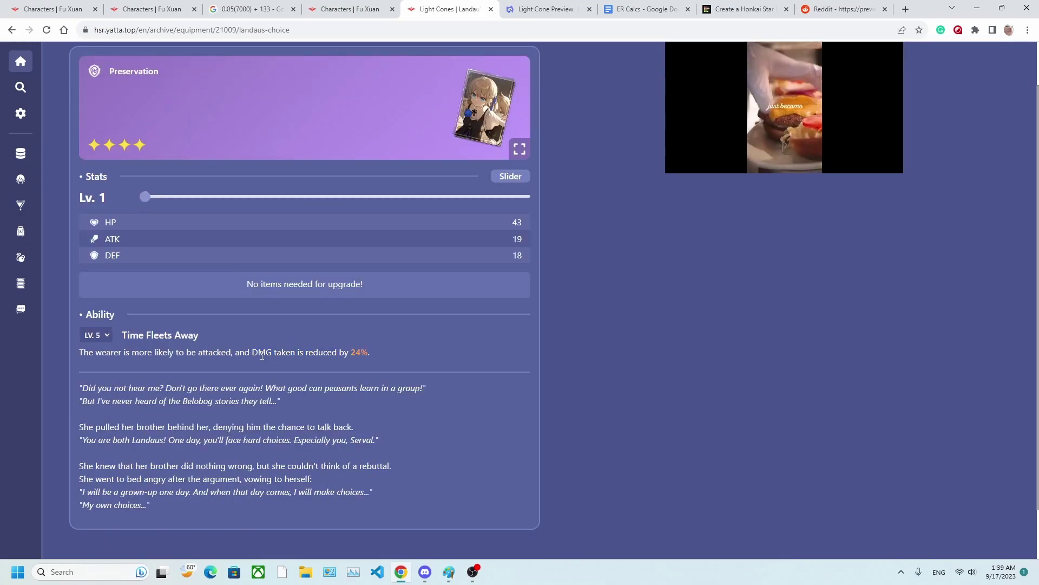
pyautogui.scroll(1, 395, 400)
pyautogui.scroll(-1, 392, 401)
pyautogui.moveTo(370, 352); pyautogui.dragTo(274, 353)
pyautogui.click(318, 352)
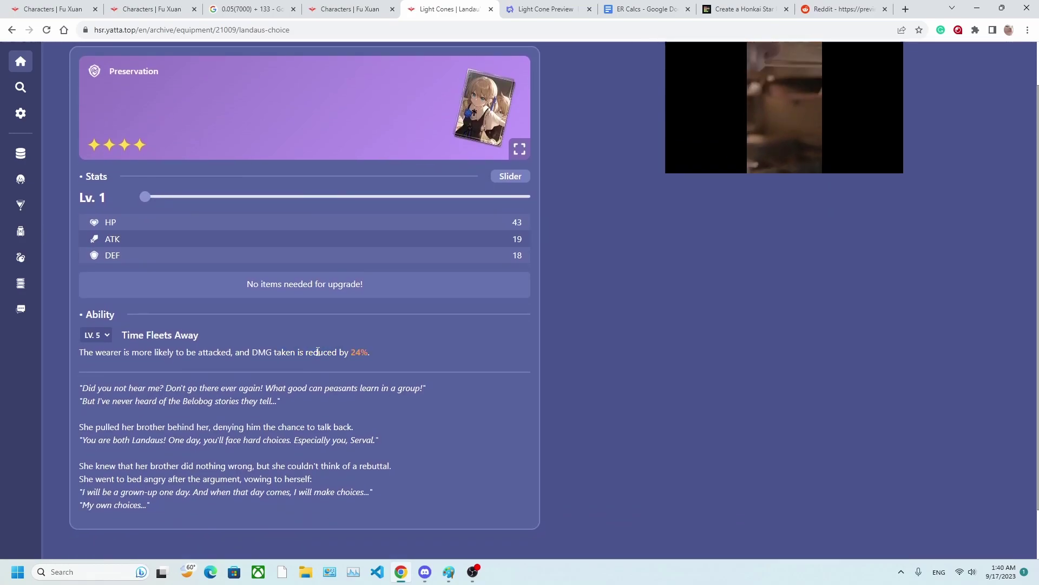
pyautogui.hotkey('alt', 'Left')
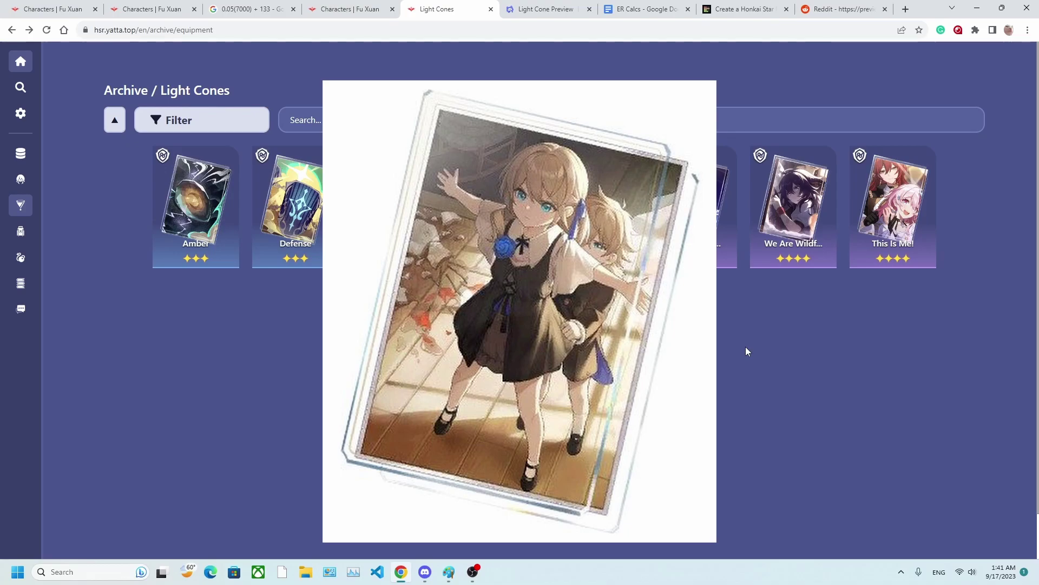
# Scroll through the Light Cone Preview cards and back up to Perfect Timing at the top
pyautogui.click(546, 9)
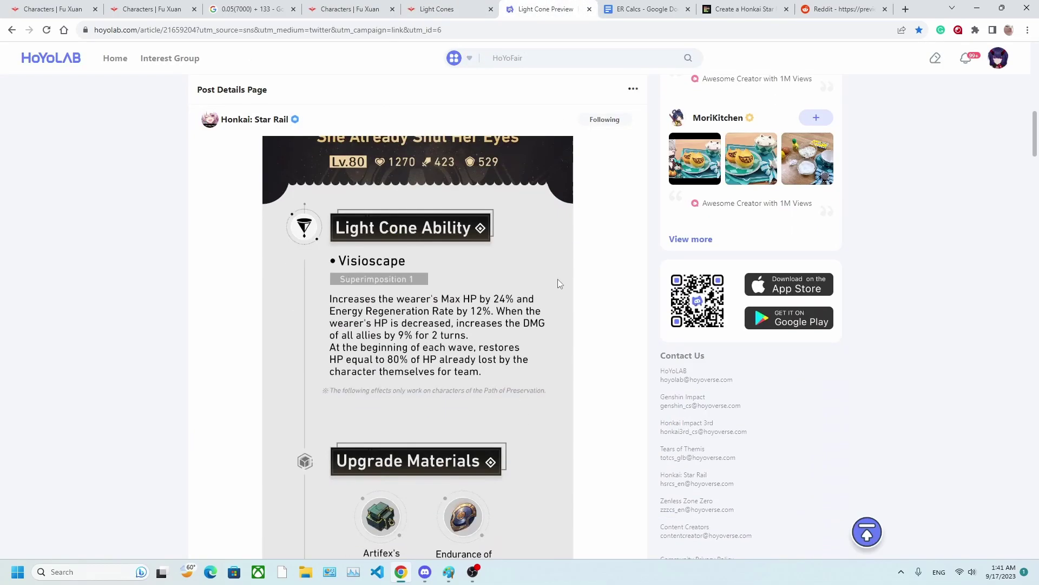
pyautogui.scroll(-20, 558, 283)
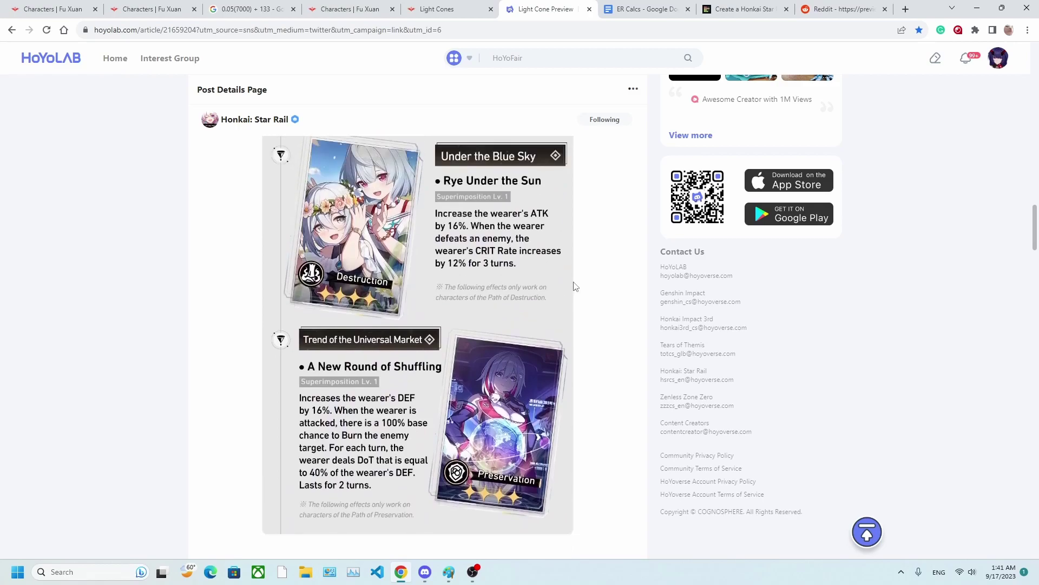
pyautogui.scroll(1, 556, 338)
pyautogui.scroll(-1, 555, 338)
pyautogui.scroll(3, 509, 427)
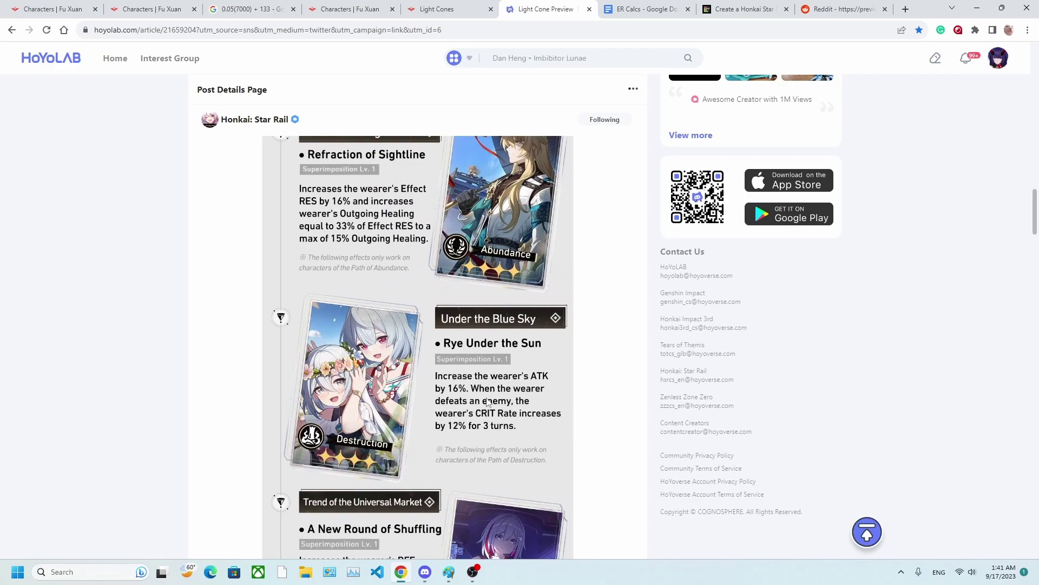
pyautogui.scroll(2, 487, 402)
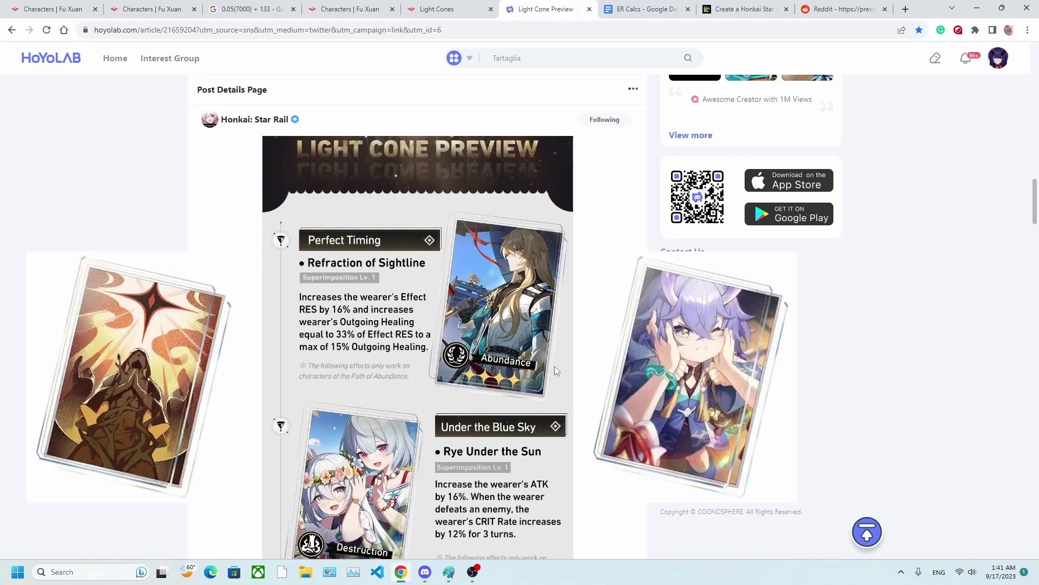
# Highlight the main stats in ER Calcs: Body HP%, Boots SPD, Sphere HP%, Rope ERR or HP%
pyautogui.hotkey('ctrl', 'Tab')
pyautogui.moveTo(355, 192); pyautogui.dragTo(419, 192)
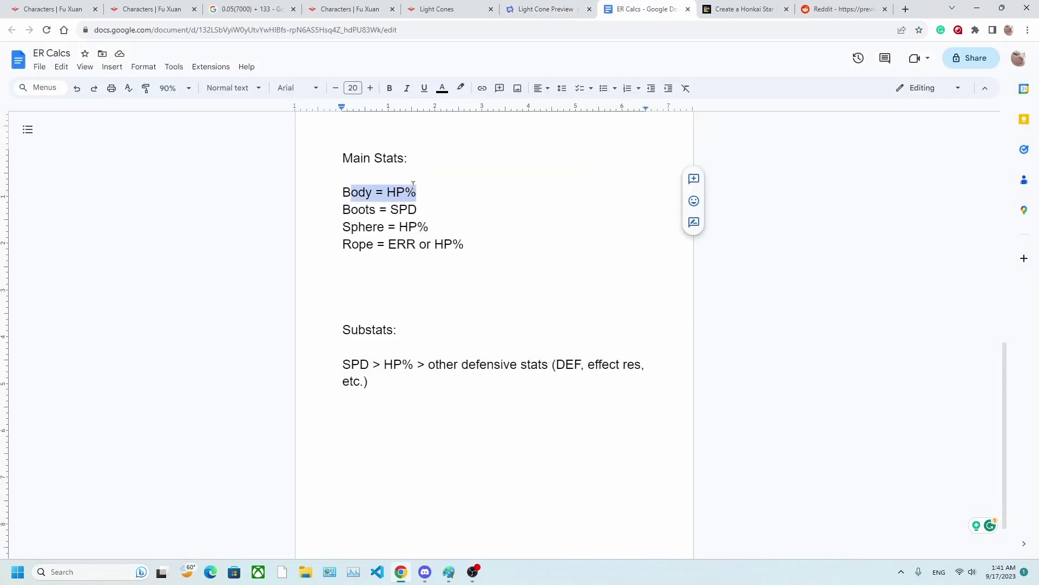
pyautogui.click(418, 192)
pyautogui.moveTo(359, 209); pyautogui.dragTo(428, 209)
pyautogui.click(418, 210)
pyautogui.moveTo(358, 227); pyautogui.dragTo(433, 228)
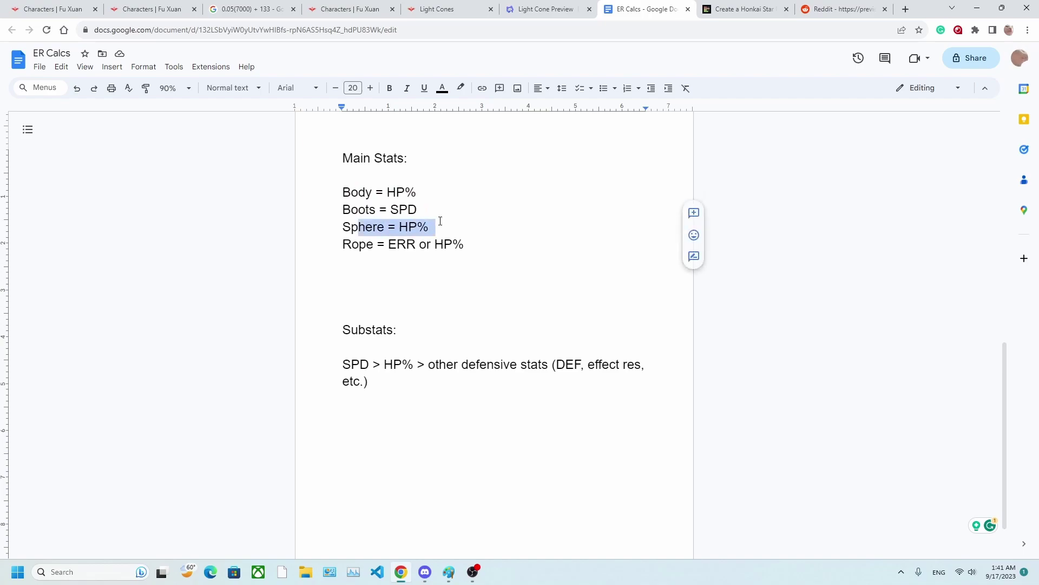
pyautogui.click(428, 227)
pyautogui.moveTo(351, 244); pyautogui.dragTo(463, 248)
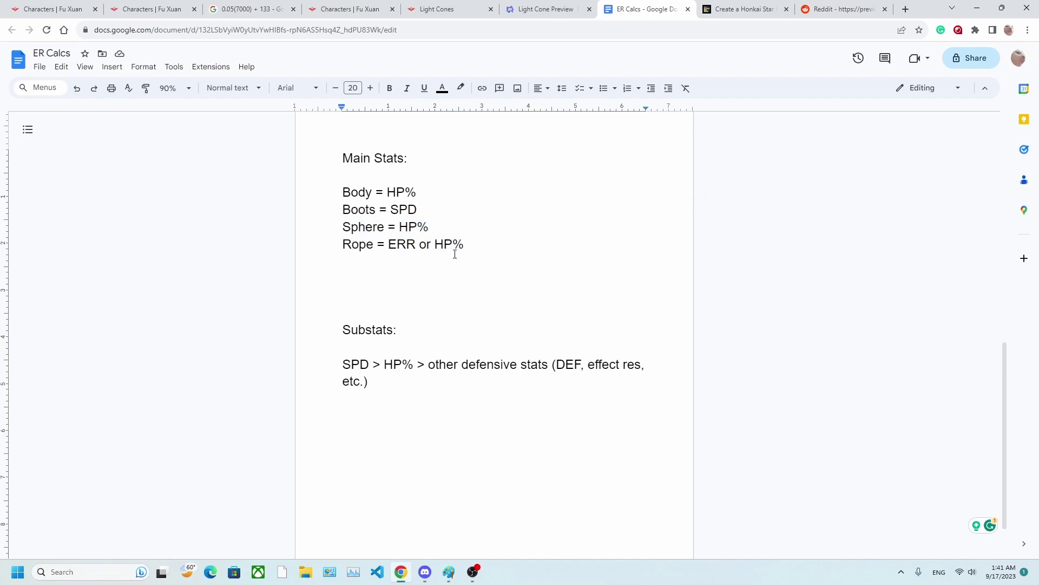
# Highlight SPD as the top substat priority, then place the cursor on the empty line below Rope
pyautogui.click(331, 362)
pyautogui.moveTo(330, 361); pyautogui.dragTo(383, 365)
pyautogui.click(401, 362)
pyautogui.click(436, 364)
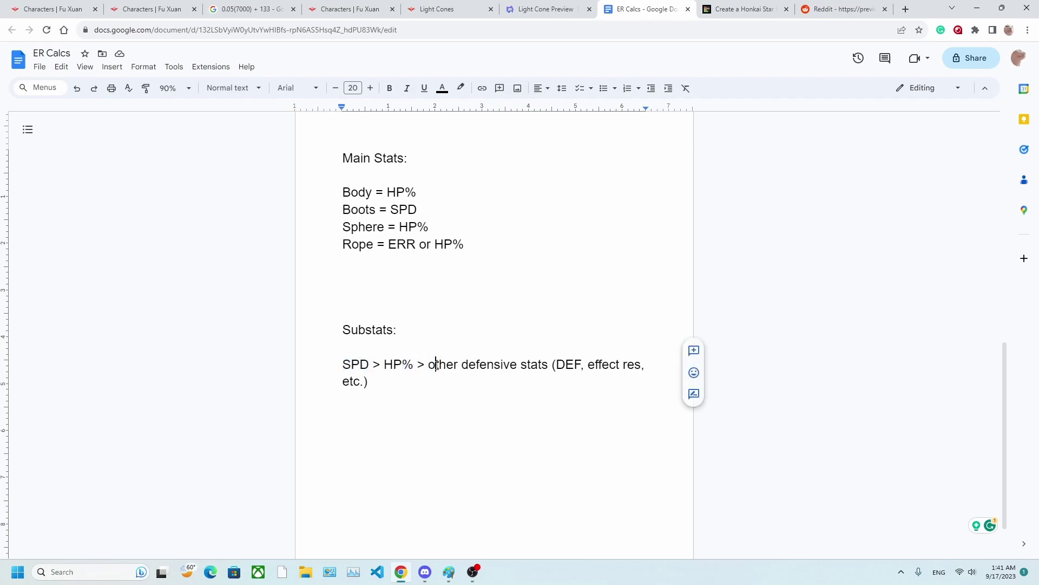
pyautogui.click(424, 291)
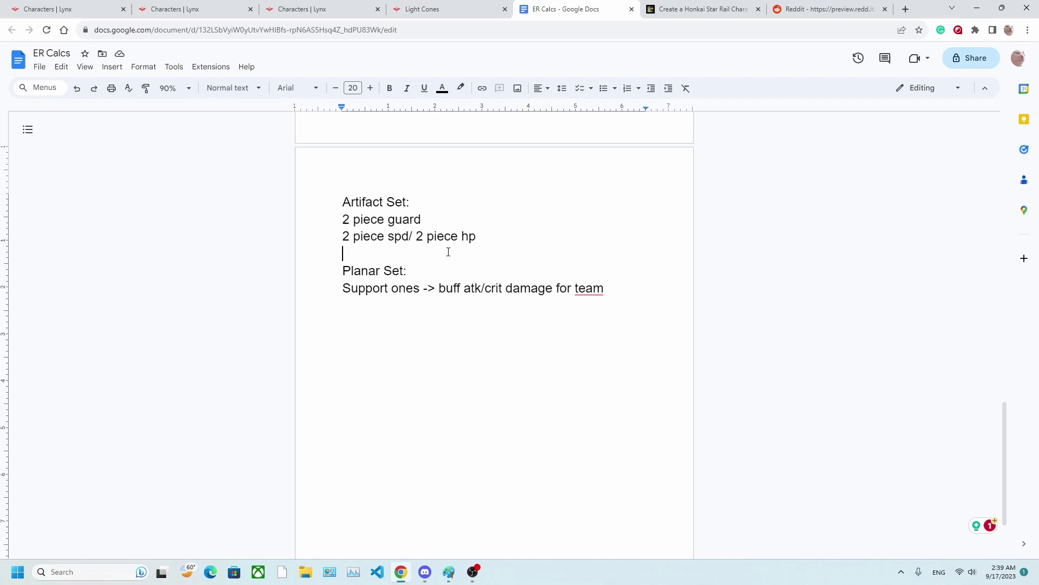
pyautogui.tripleClick(457, 217)
pyautogui.click(463, 218)
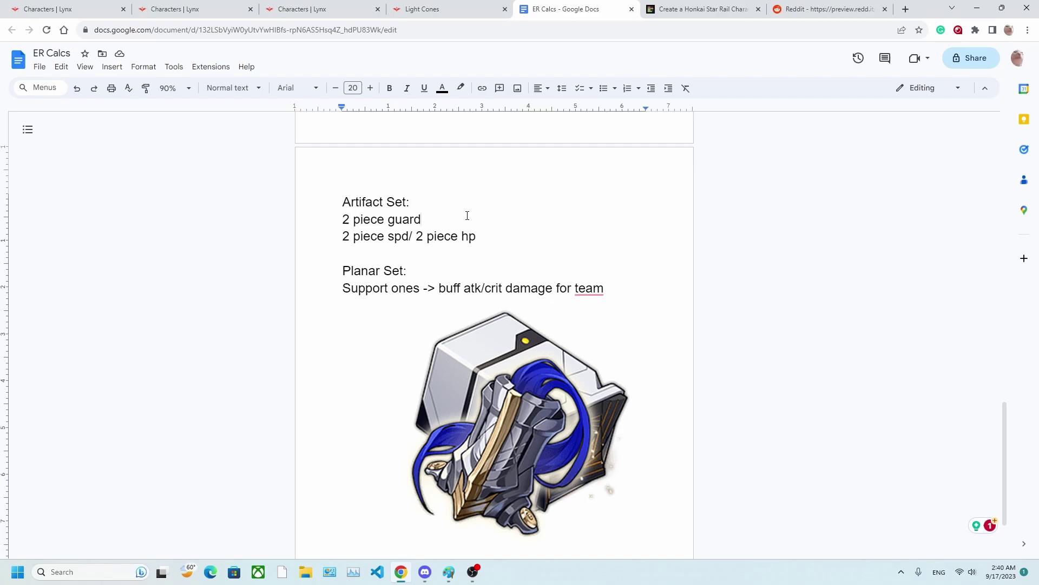
pyautogui.hotkey('ctrl', 'z')
pyautogui.moveTo(334, 243); pyautogui.dragTo(410, 237)
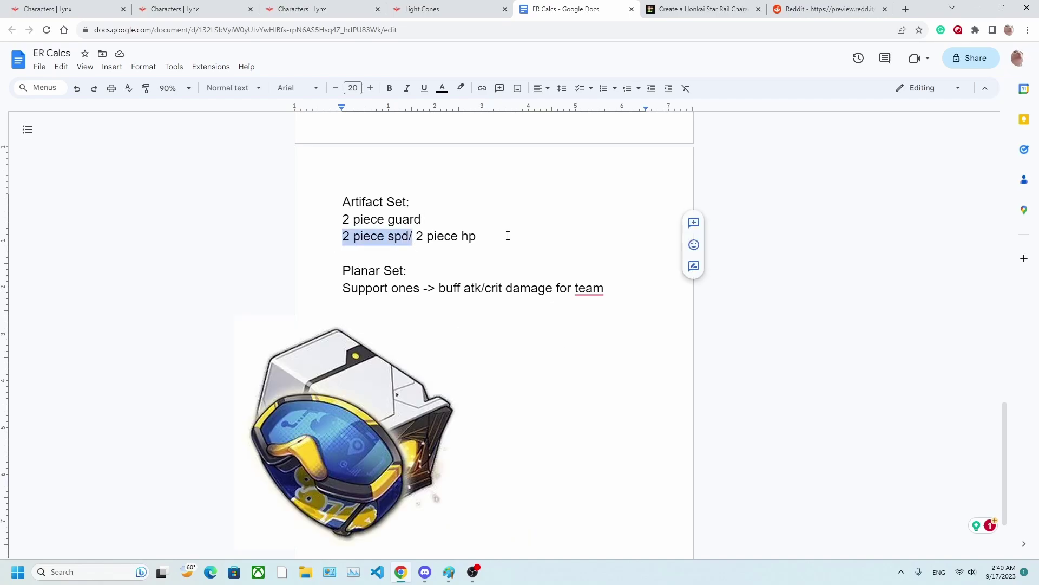
pyautogui.moveTo(493, 238); pyautogui.dragTo(622, 297)
pyautogui.click(410, 237)
pyautogui.click(623, 296)
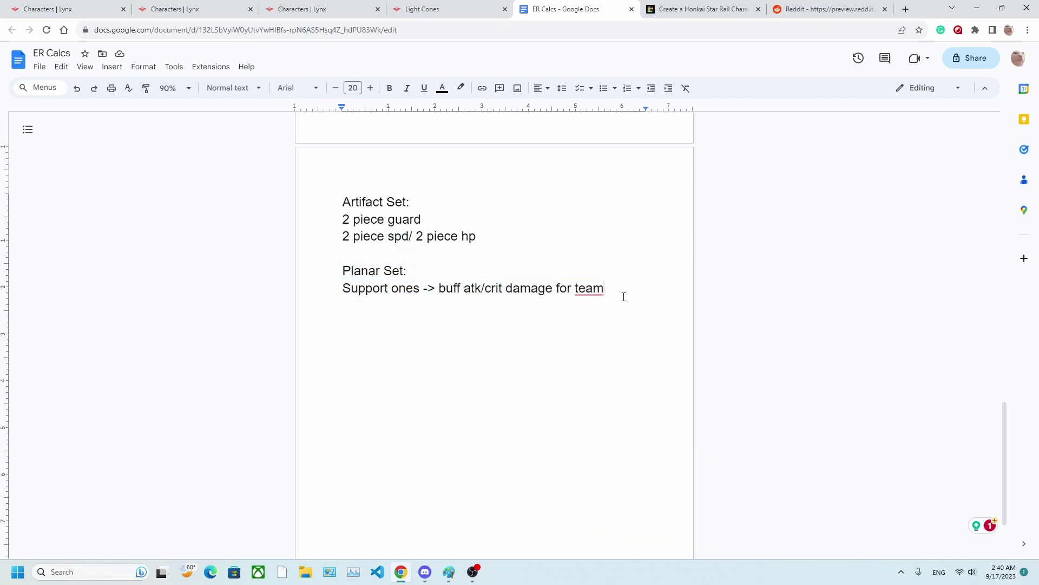
pyautogui.doubleClick(472, 289)
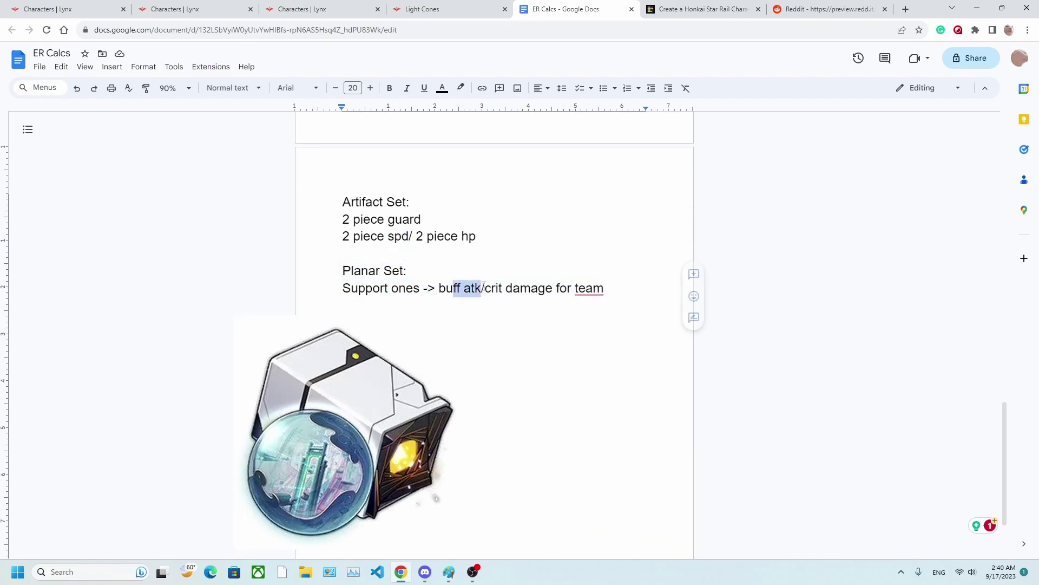
pyautogui.moveTo(485, 288); pyautogui.dragTo(552, 289)
pyautogui.click(634, 289)
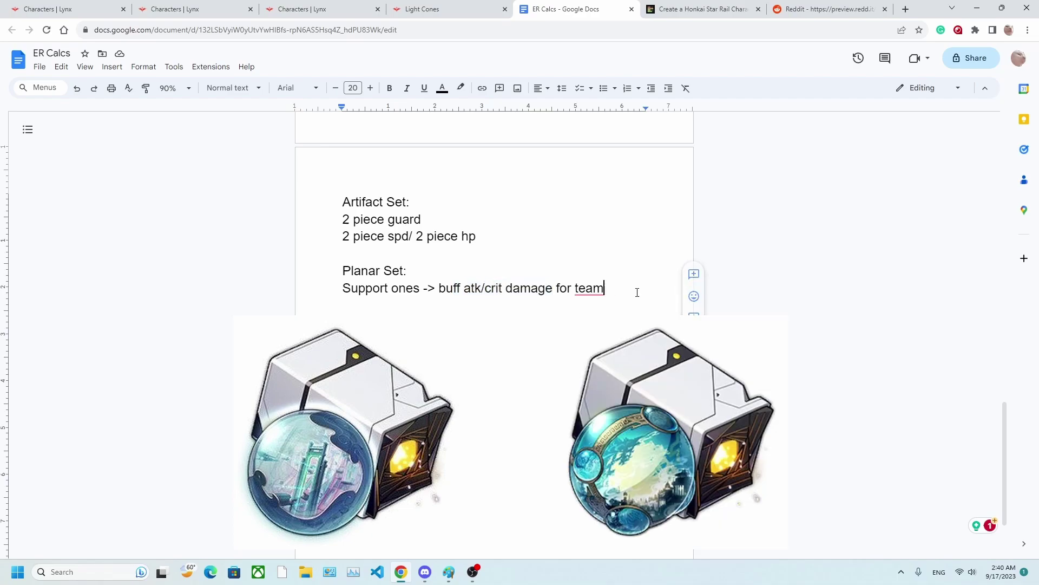
pyautogui.moveTo(471, 288); pyautogui.dragTo(560, 290)
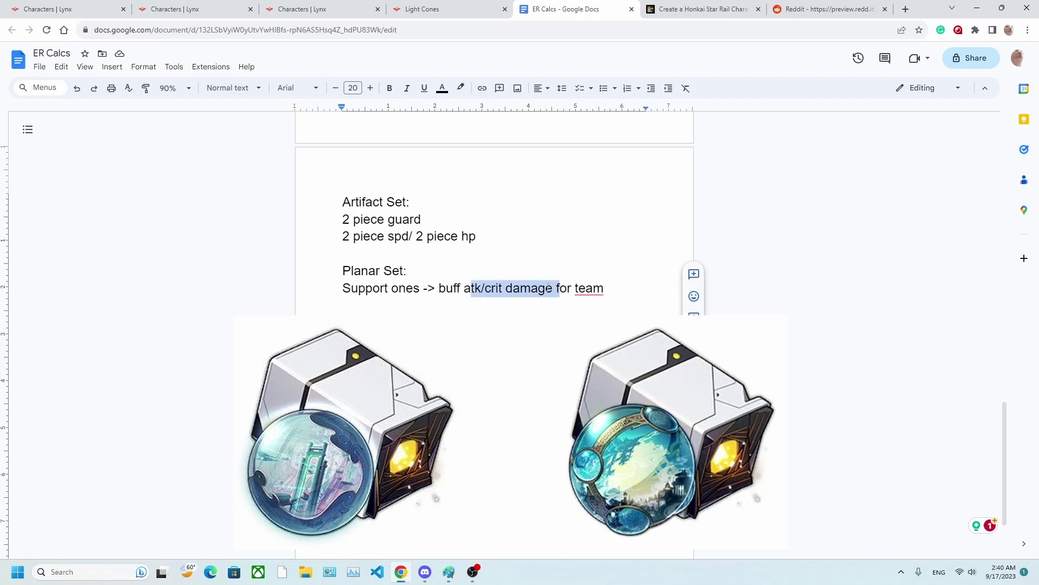
pyautogui.click(546, 288)
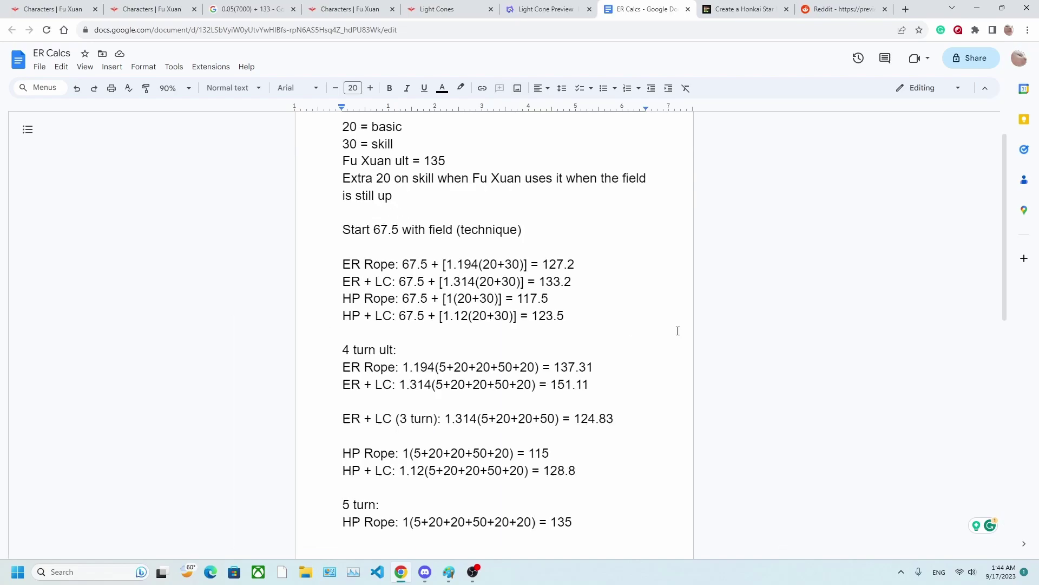
pyautogui.click(357, 246)
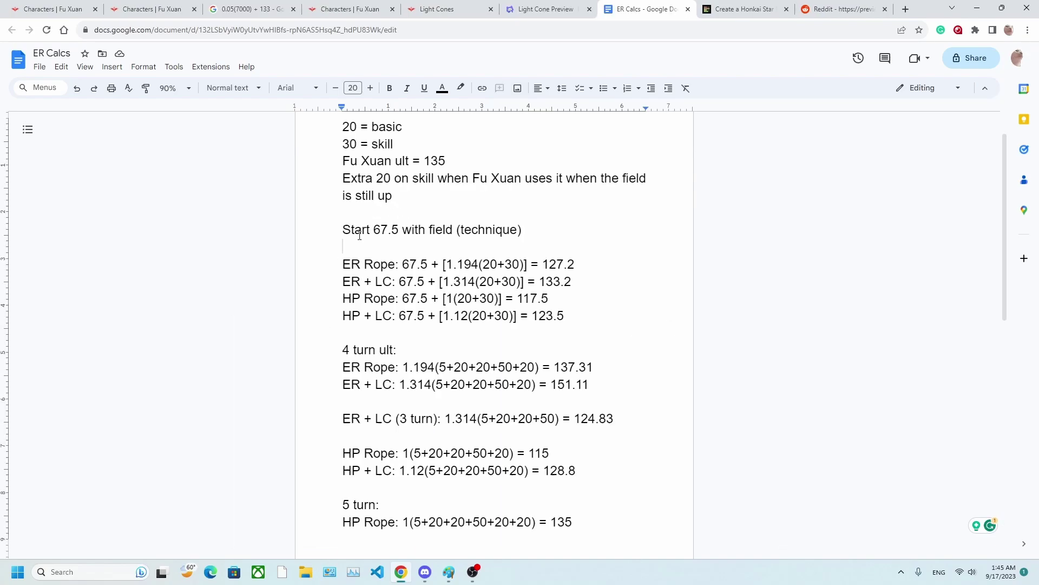
pyautogui.moveTo(482, 264); pyautogui.dragTo(521, 264)
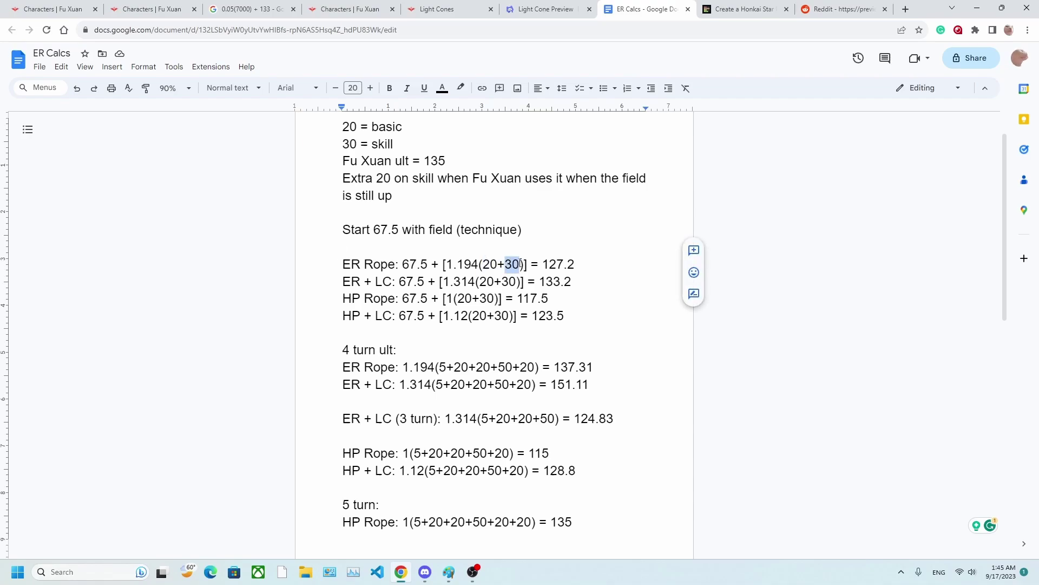
pyautogui.click(573, 315)
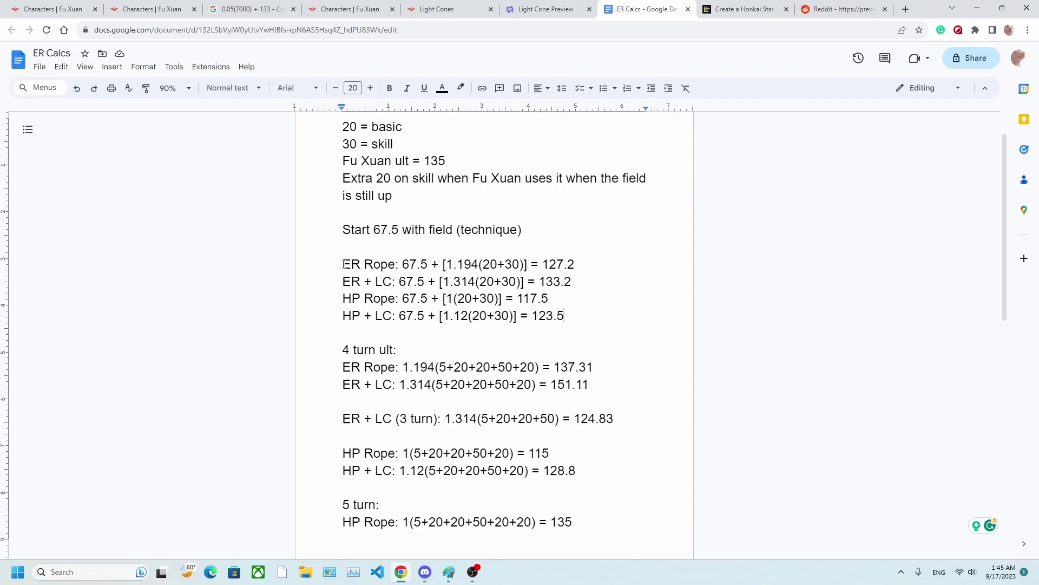
pyautogui.moveTo(344, 265); pyautogui.dragTo(549, 265)
pyautogui.click(350, 296)
pyautogui.moveTo(344, 282); pyautogui.dragTo(406, 282)
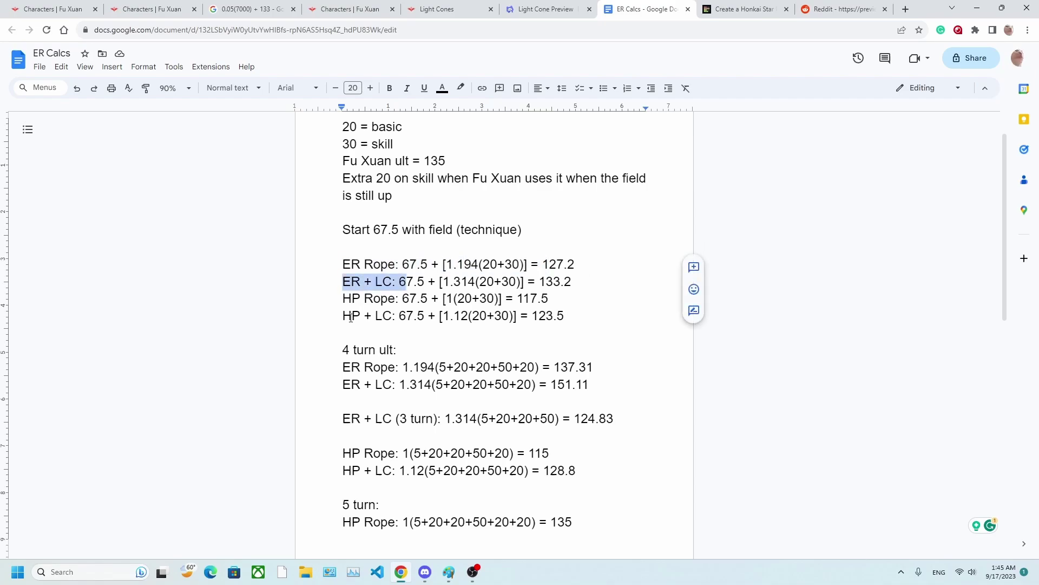
pyautogui.moveTo(344, 316); pyautogui.dragTo(566, 316)
pyautogui.click(566, 315)
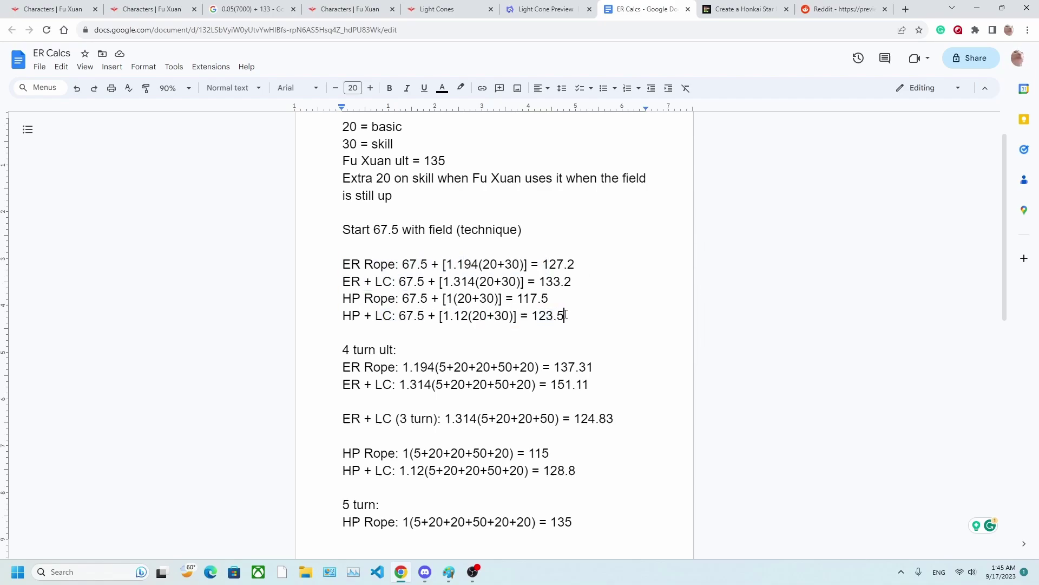
pyautogui.moveTo(521, 265); pyautogui.dragTo(504, 264)
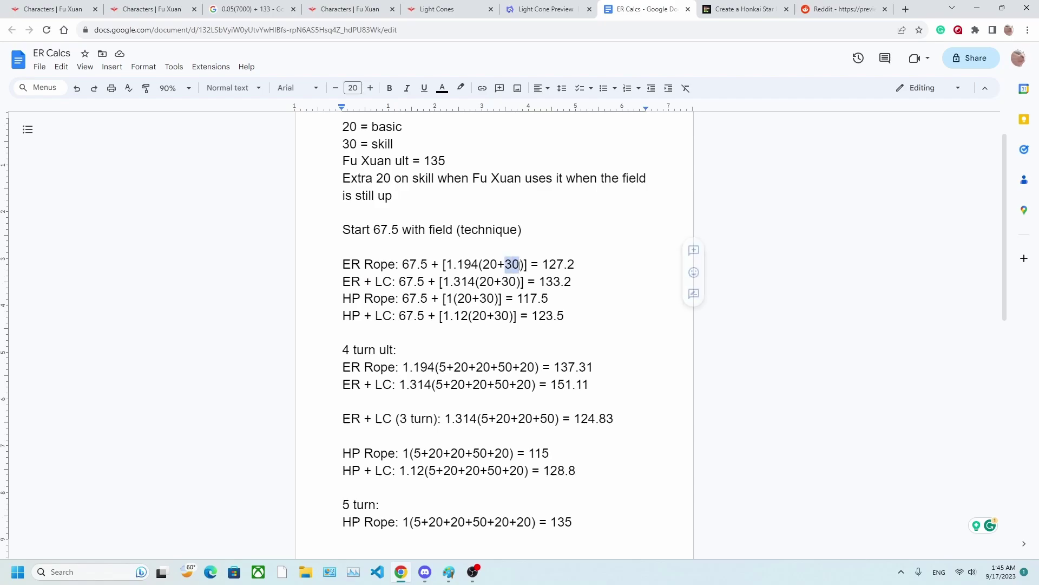
pyautogui.click(593, 279)
pyautogui.click(593, 316)
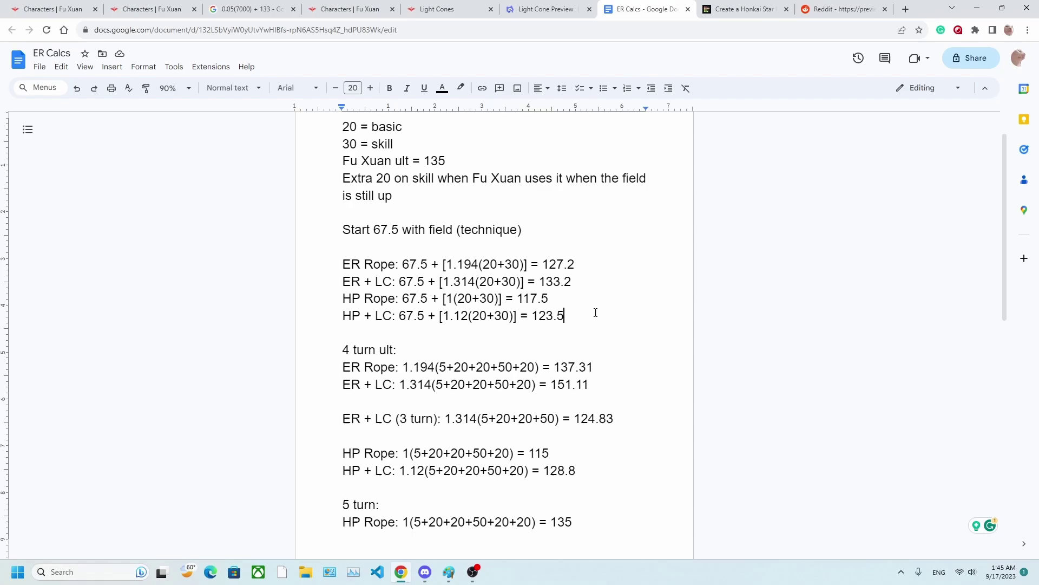
pyautogui.moveTo(550, 298); pyautogui.dragTo(344, 298)
pyautogui.click(373, 298)
pyautogui.click(454, 300)
pyautogui.moveTo(454, 299); pyautogui.dragTo(502, 300)
pyautogui.click(502, 299)
pyautogui.scroll(-1, 497, 307)
pyautogui.click(341, 278)
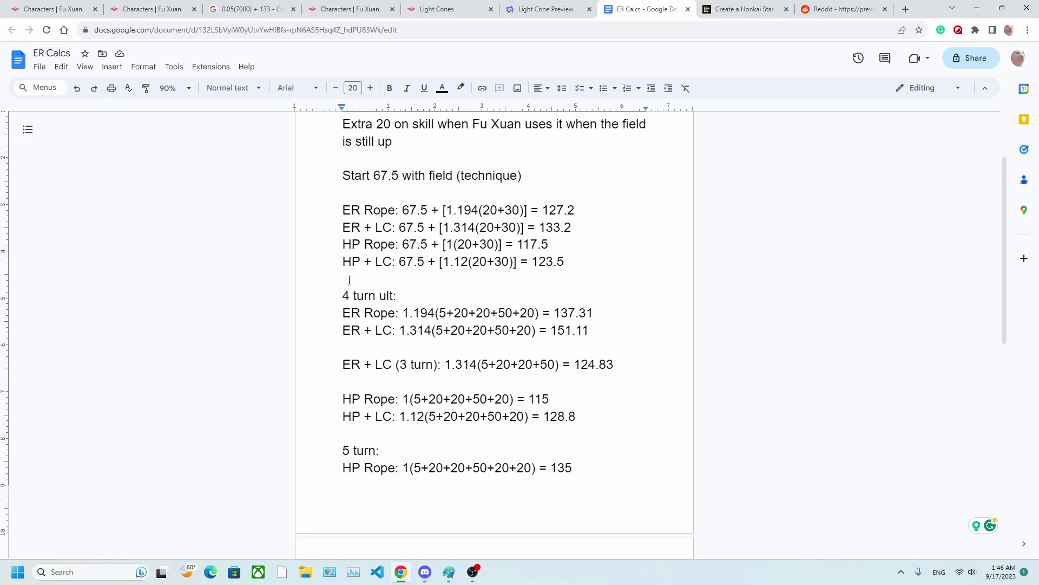
pyautogui.moveTo(343, 278); pyautogui.dragTo(602, 426)
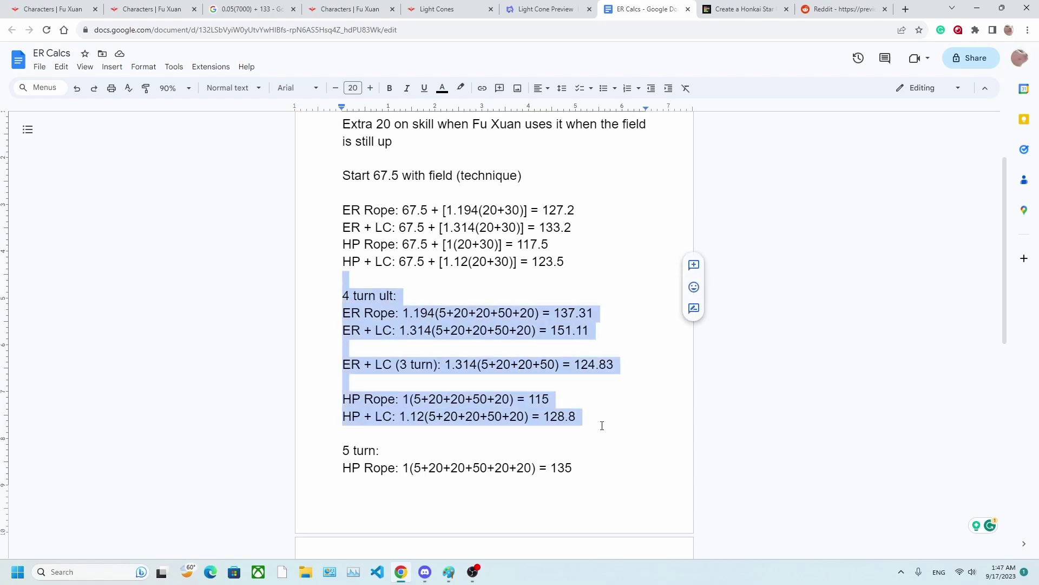
pyautogui.click(603, 425)
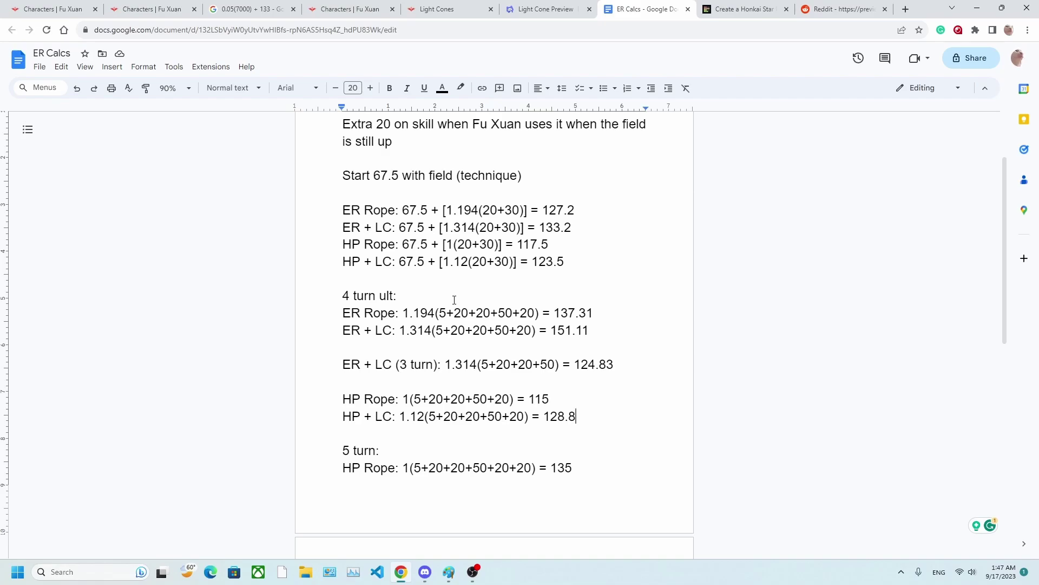
pyautogui.moveTo(594, 314); pyautogui.dragTo(343, 314)
pyautogui.click(515, 304)
pyautogui.moveTo(590, 330); pyautogui.dragTo(397, 336)
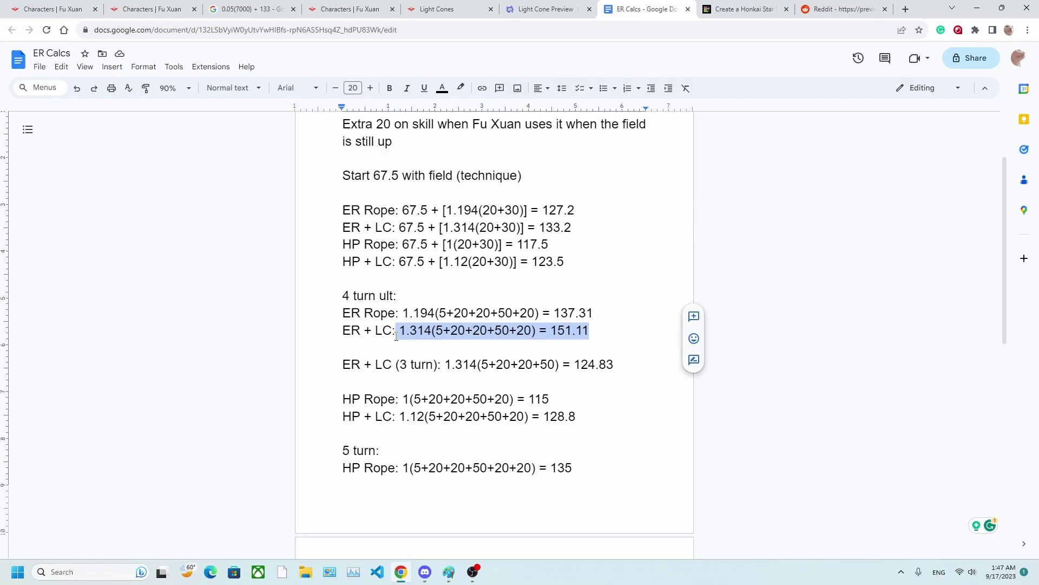
pyautogui.click(397, 336)
pyautogui.moveTo(613, 365); pyautogui.dragTo(352, 367)
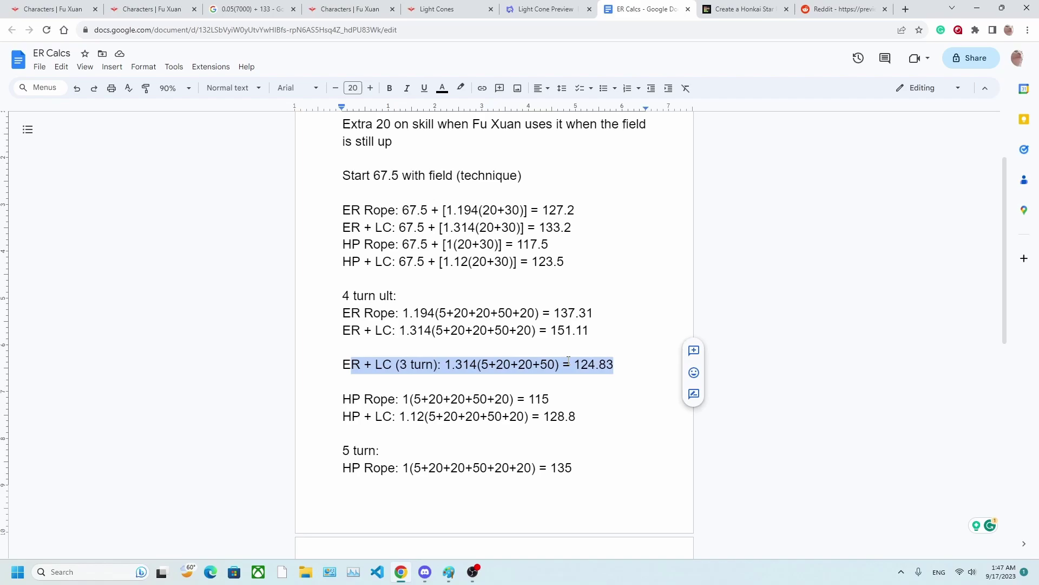
pyautogui.moveTo(569, 360); pyautogui.dragTo(572, 369)
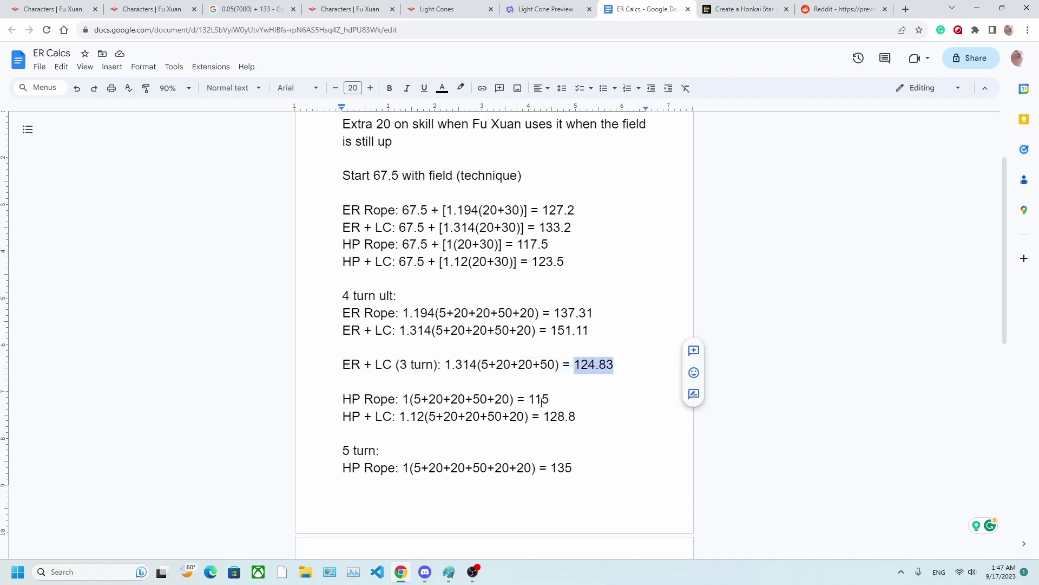
pyautogui.moveTo(576, 416); pyautogui.dragTo(347, 425)
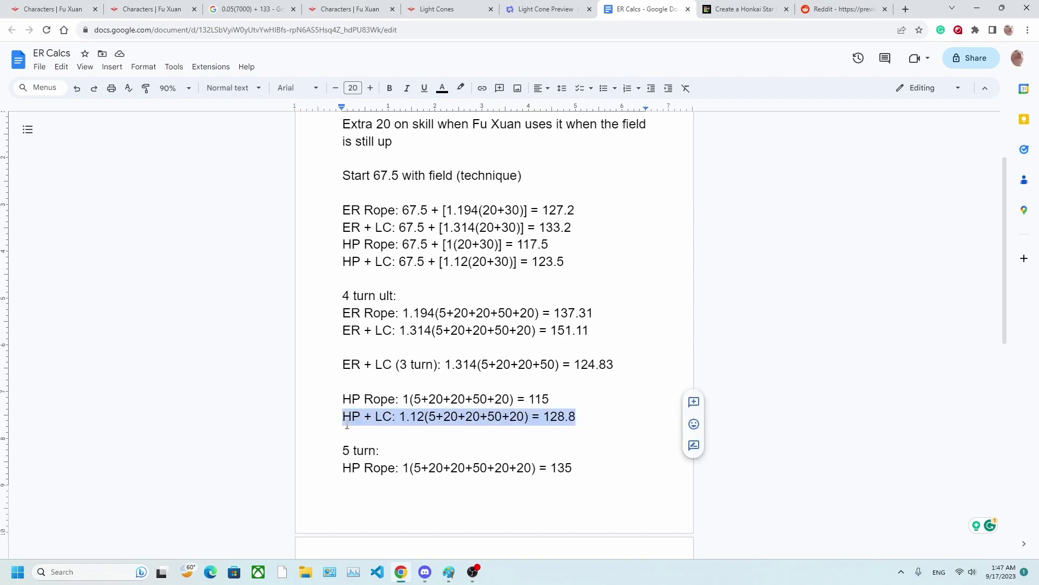
pyautogui.moveTo(566, 399); pyautogui.dragTo(336, 406)
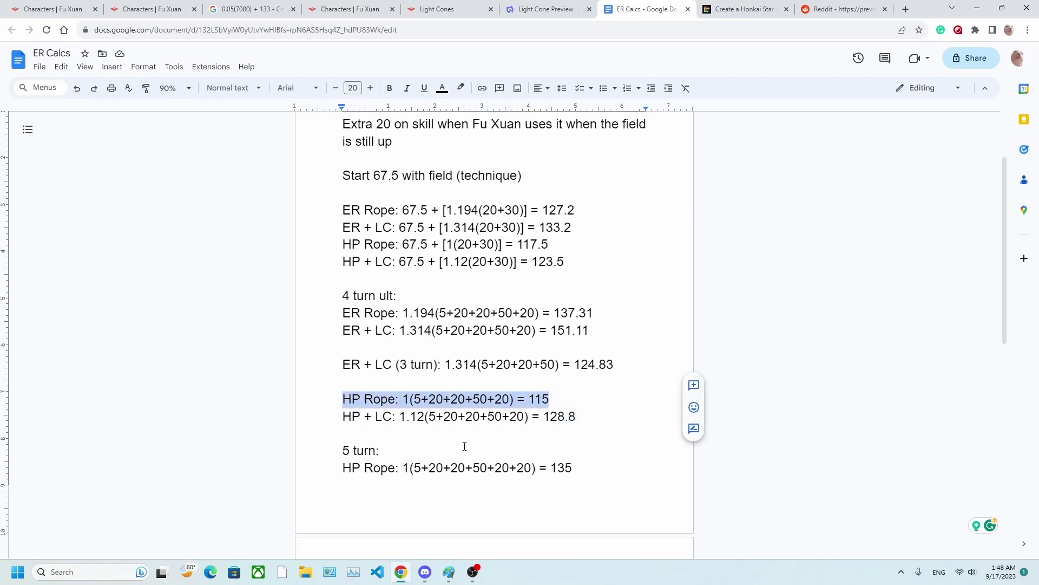
pyautogui.moveTo(577, 464); pyautogui.dragTo(334, 461)
pyautogui.click(577, 416)
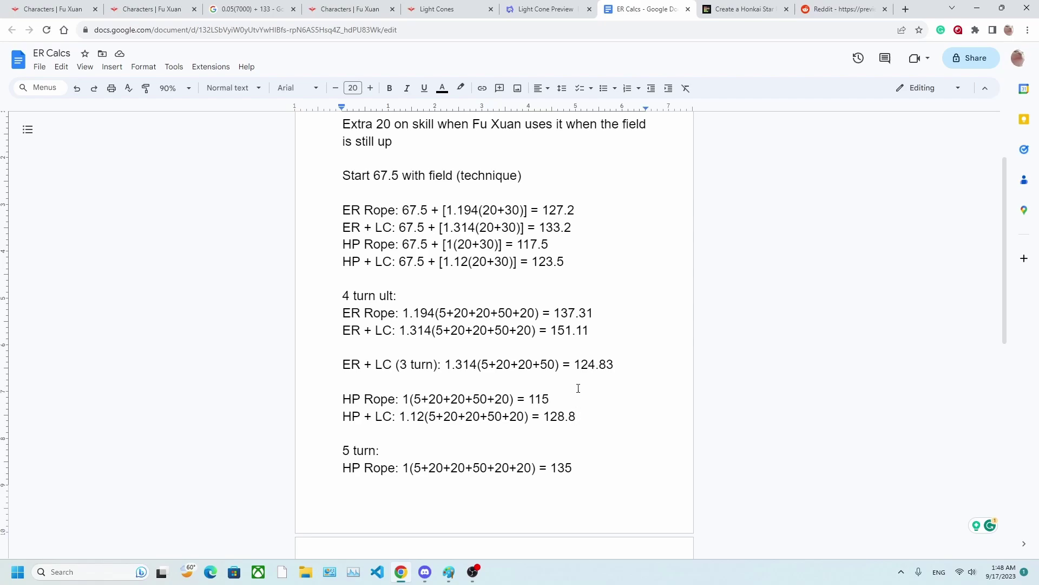
# Draw pencil arrows in the Paint sketch pointing up at Solo Sustainer and the DPS divider
pyautogui.hotkey('alt', 'Tab')
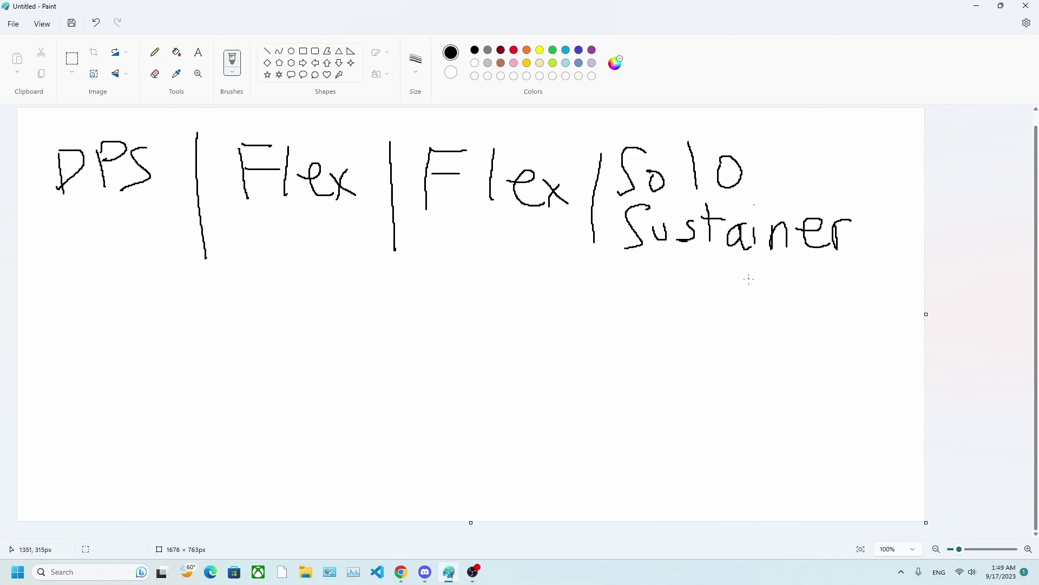
pyautogui.moveTo(667, 288); pyautogui.dragTo(767, 312)
pyautogui.moveTo(732, 278); pyautogui.dragTo(718, 369)
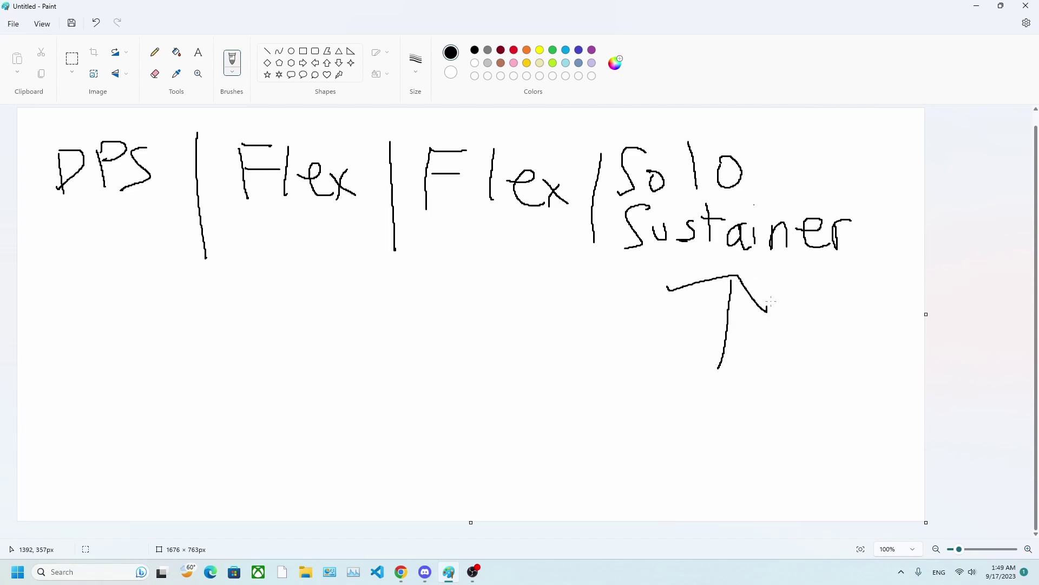
pyautogui.moveTo(106, 291)
pyautogui.mouseDown()
pyautogui.moveTo(186, 255)
pyautogui.moveTo(232, 359)
pyautogui.mouseUp()
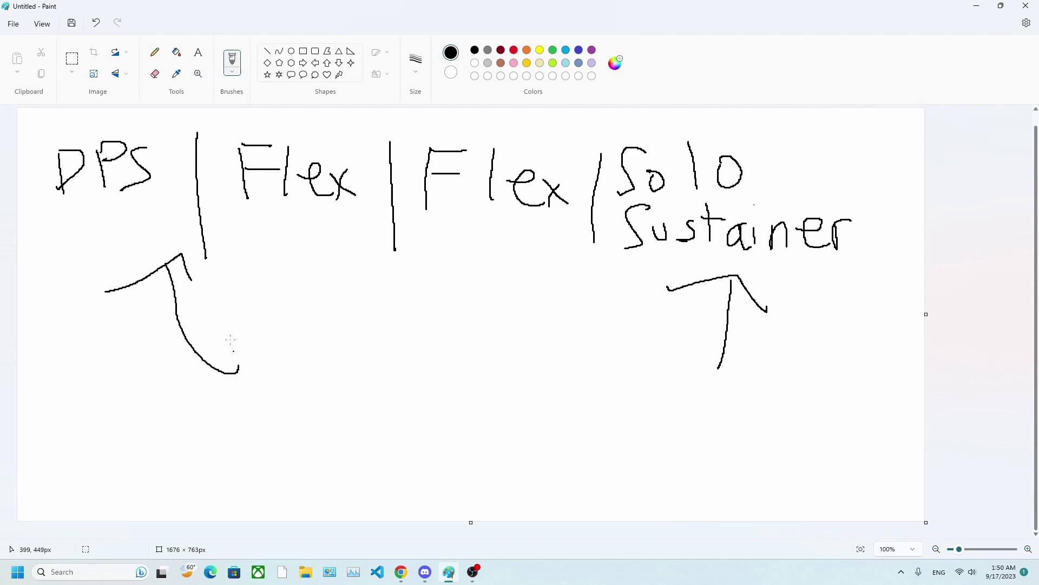
pyautogui.hotkey('alt', 'Tab')
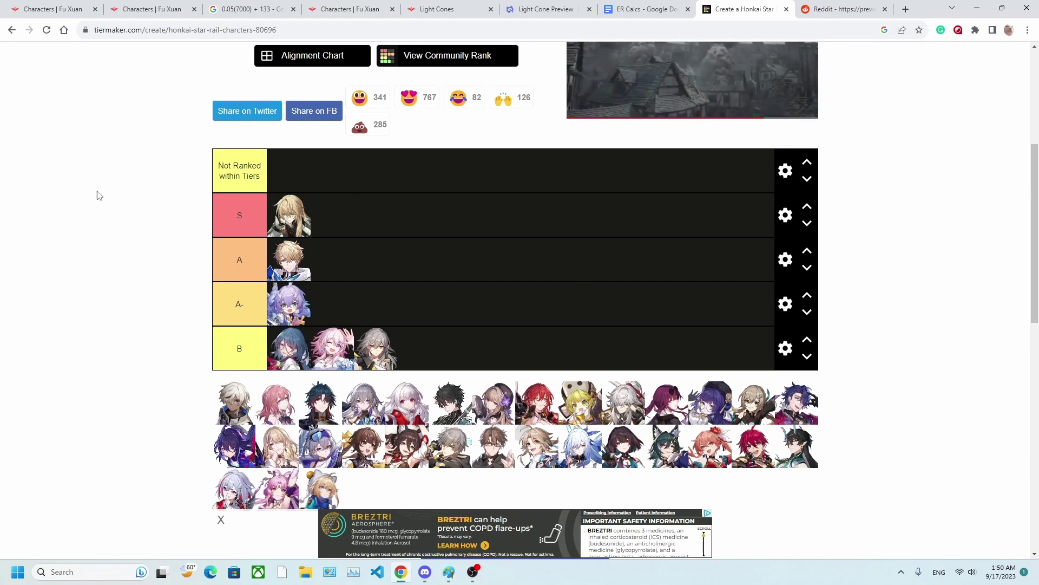
# Drag the pink-haired character's portrait from the unranked pool into the S row beside the blonde character
pyautogui.moveTo(277, 487); pyautogui.dragTo(356, 215)
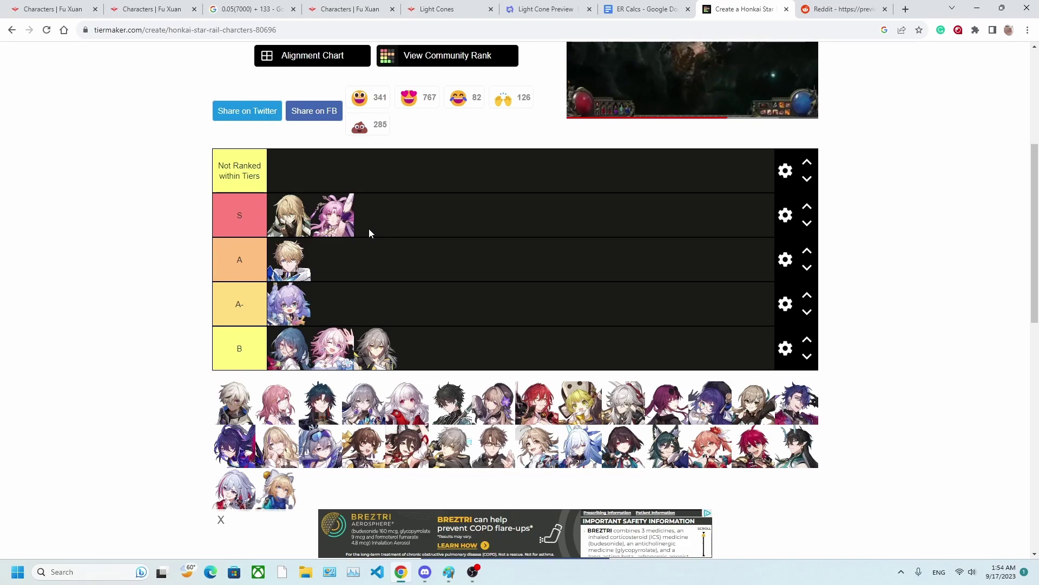
pyautogui.moveTo(349, 230); pyautogui.dragTo(278, 217)
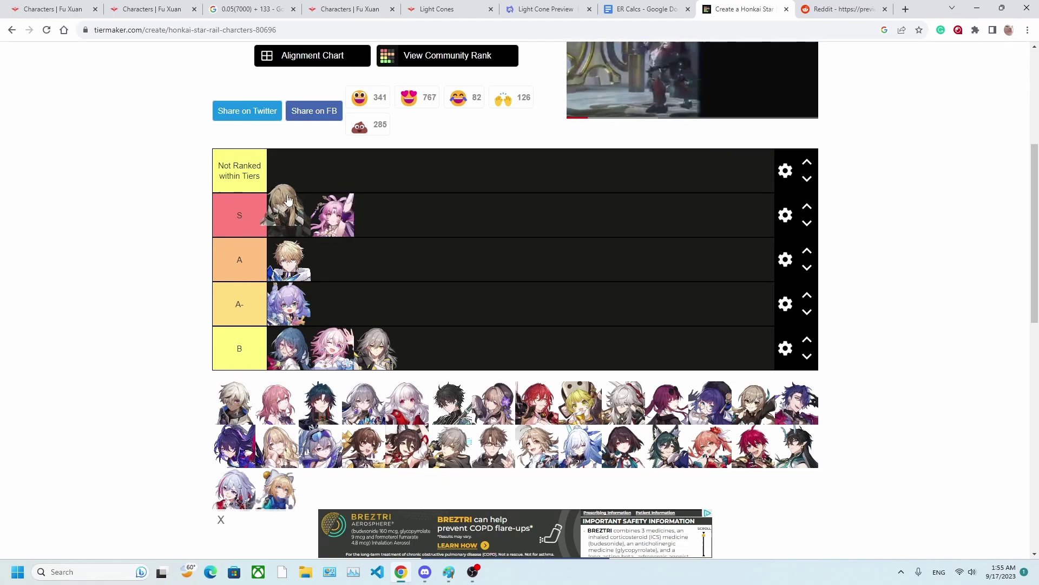
pyautogui.moveTo(288, 200); pyautogui.dragTo(288, 209)
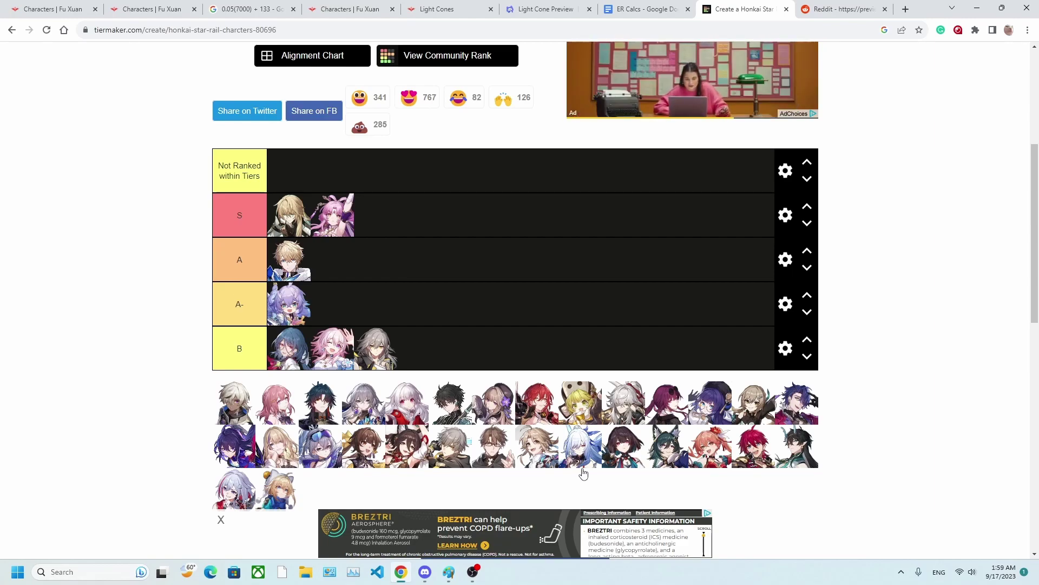
# Switch to the Reddit tab showing the Chinese-language warp banner featuring Fu Xuan
pyautogui.hotkey('ctrl', 'Tab')
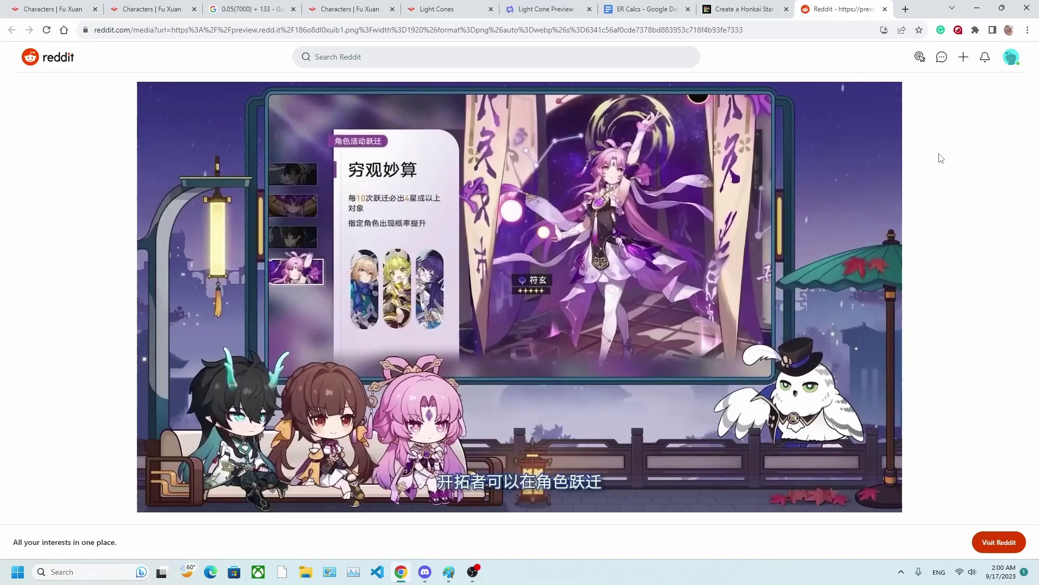